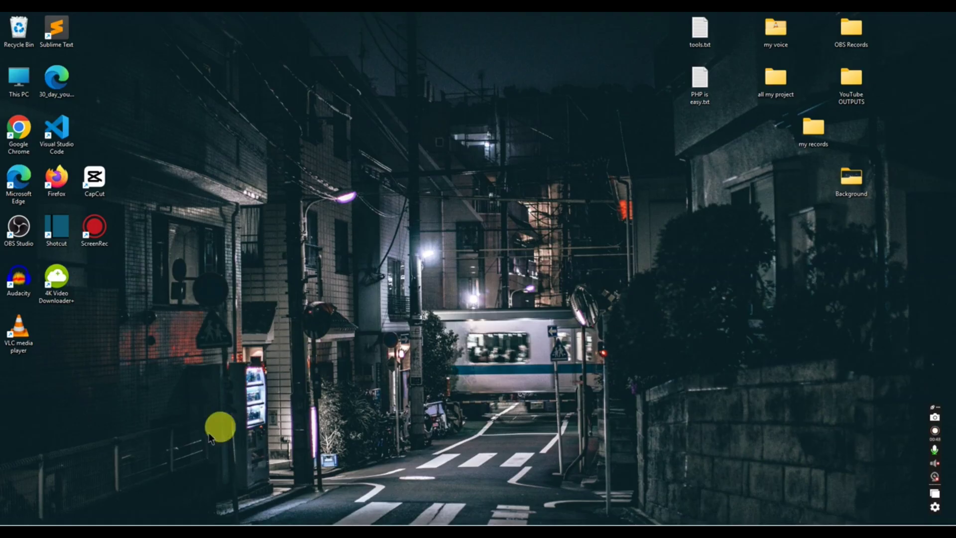
Step: Search Bing for 'infinityfree' in Edge and open the InfinityFree Hosting Accounts dashboard in a new tab
{"action": "left_click", "coordinate": [169, 504]}
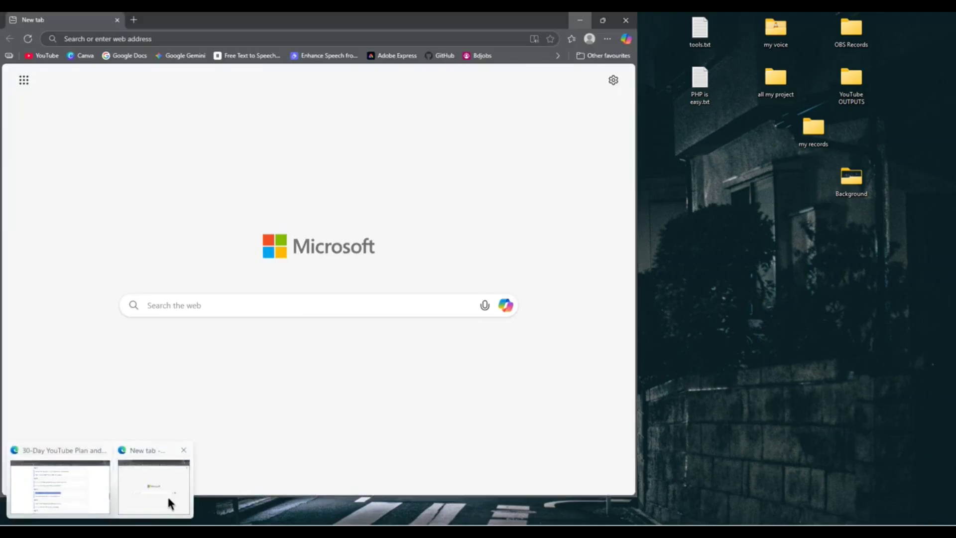
{"action": "left_click", "coordinate": [260, 38]}
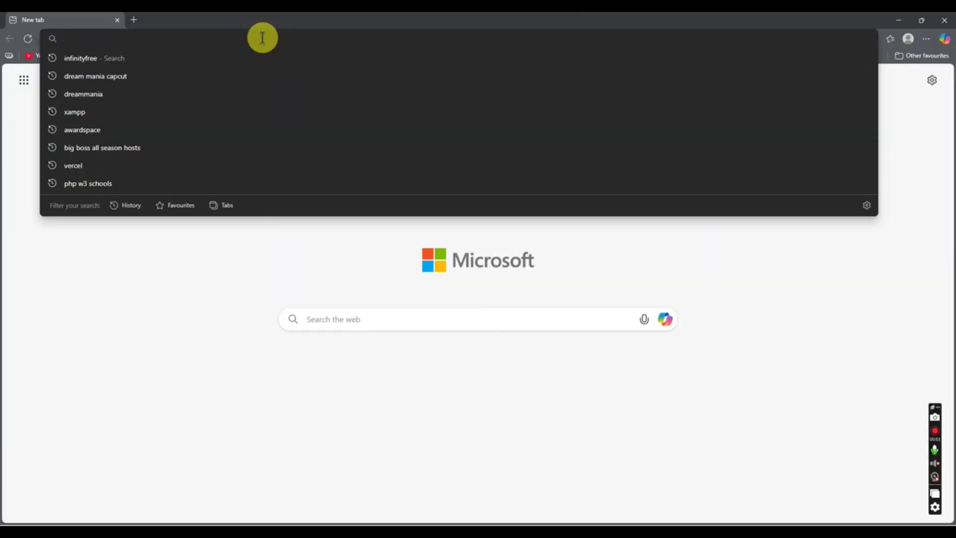
{"action": "type", "text": "in"}
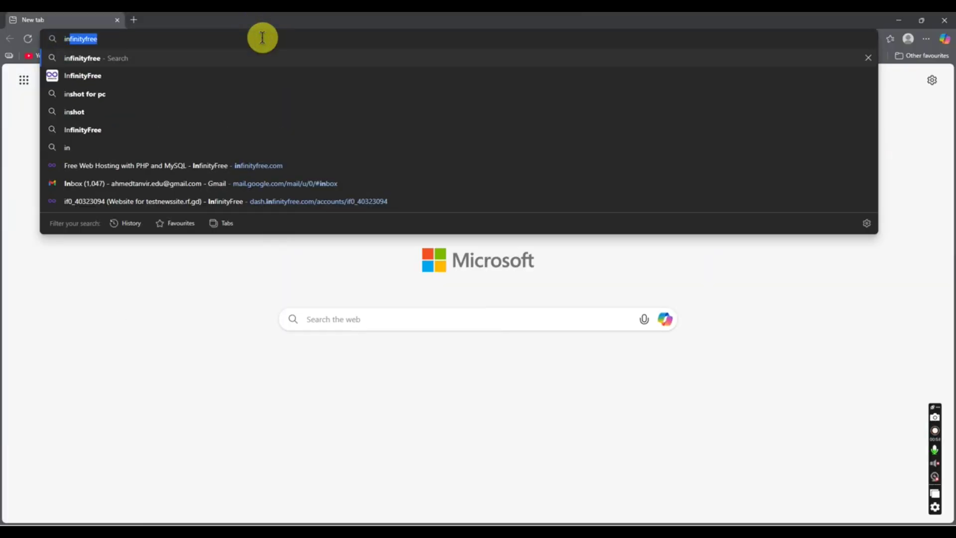
{"action": "key", "text": "Return"}
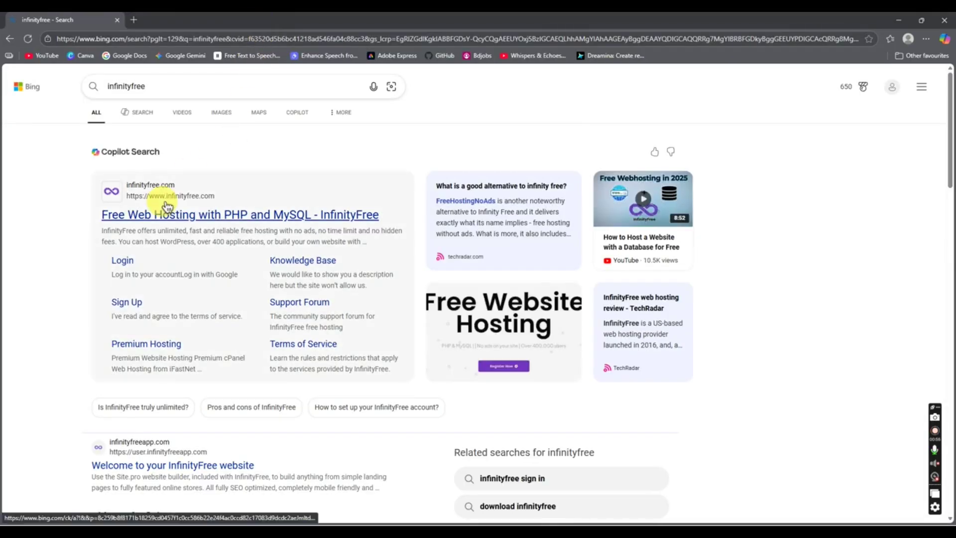
{"action": "left_click", "coordinate": [167, 214]}
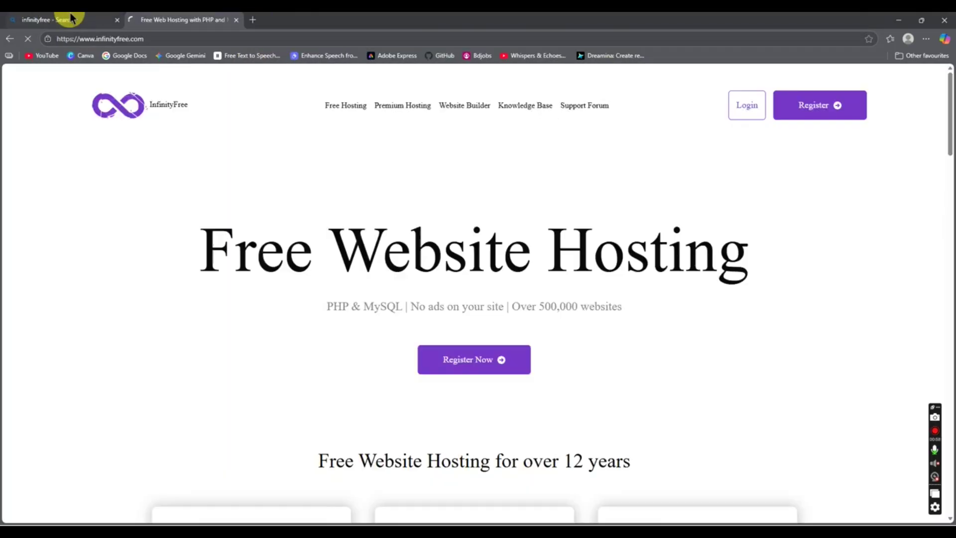
{"action": "left_click", "coordinate": [75, 20]}
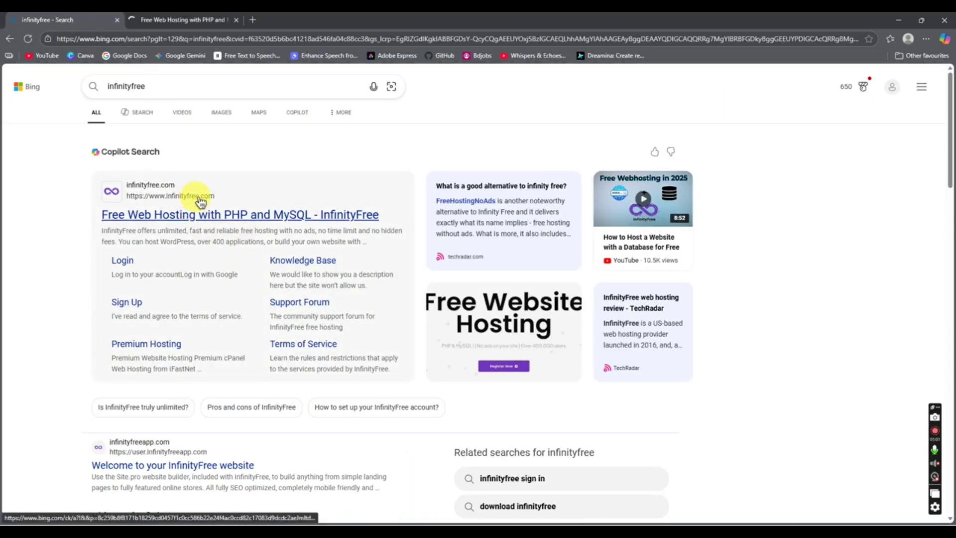
{"action": "left_click", "coordinate": [182, 20]}
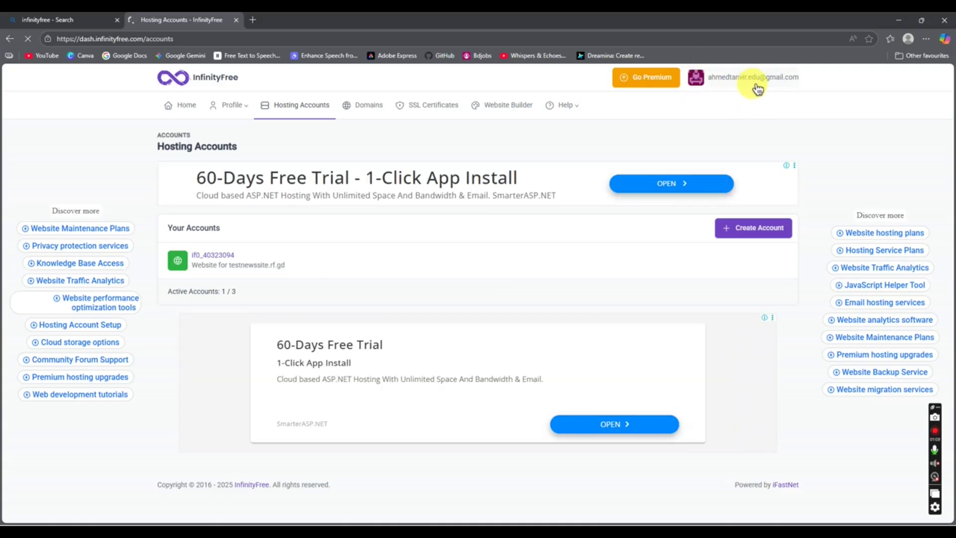
Step: Start creating a new hosting account and dismiss the full-page ad
{"action": "scroll", "coordinate": [40, 338], "scroll_direction": "up", "scroll_amount": 5}
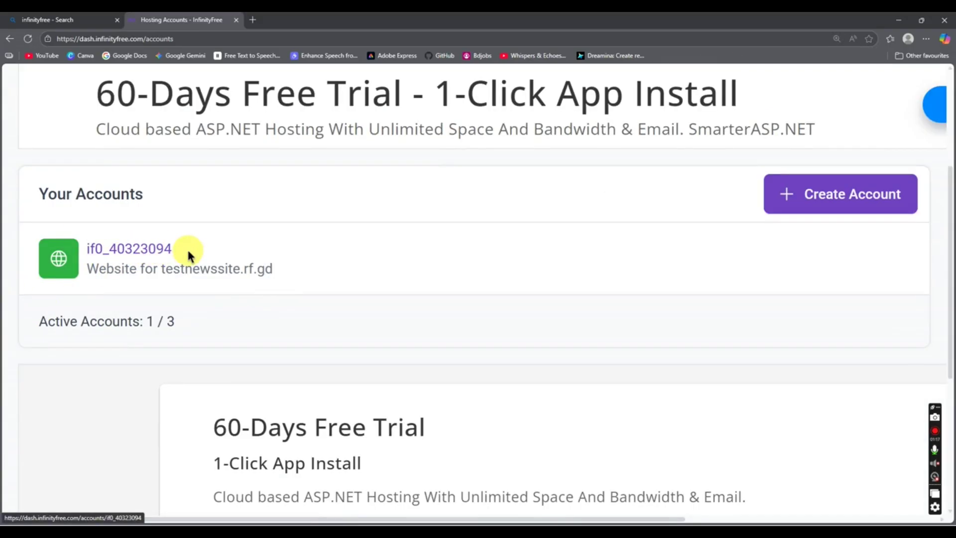
{"action": "scroll", "coordinate": [188, 252], "scroll_direction": "down", "scroll_amount": 1}
{"action": "left_click", "coordinate": [853, 58]}
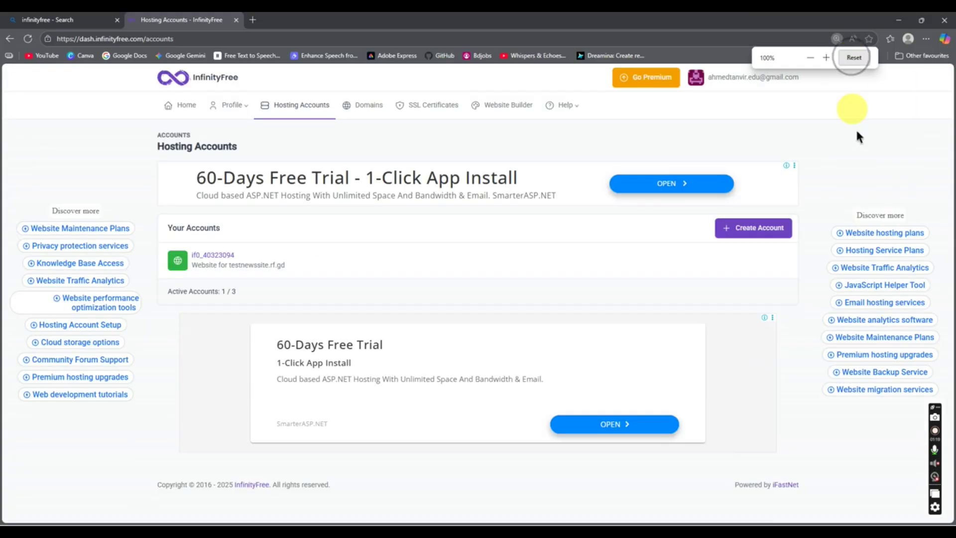
{"action": "left_click", "coordinate": [745, 233]}
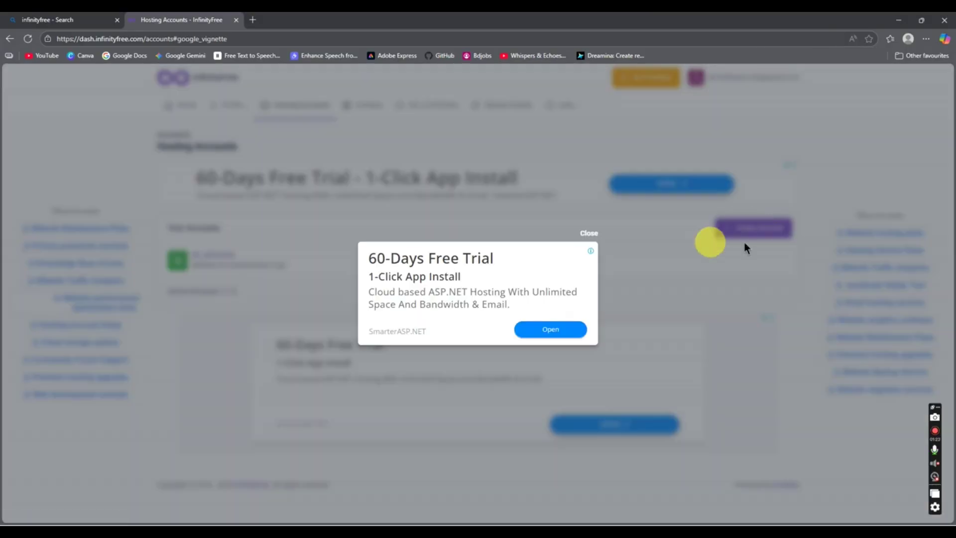
{"action": "key", "text": "ctrl+plus"}
{"action": "key", "text": "ctrl+plus"}
{"action": "key", "text": "ctrl+plus"}
{"action": "key", "text": "ctrl+plus"}
{"action": "left_click", "coordinate": [679, 189]}
Step: Choose Create Now under the free $0 InfinityFree plan
{"action": "scroll", "coordinate": [518, 282], "scroll_direction": "down", "scroll_amount": 5}
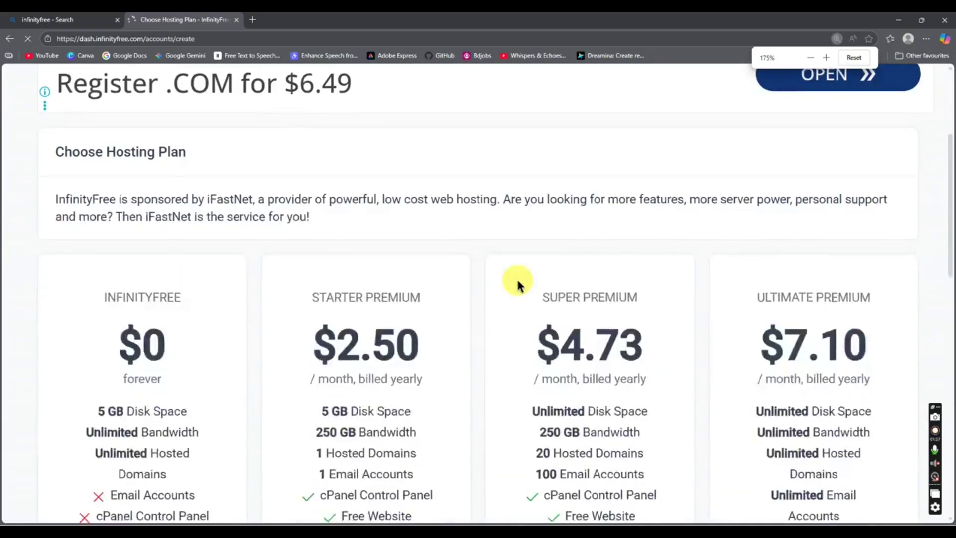
{"action": "key", "text": "ctrl+minus"}
{"action": "key", "text": "ctrl+minus"}
{"action": "key", "text": "ctrl+minus"}
{"action": "key", "text": "ctrl+minus"}
{"action": "double_click", "coordinate": [218, 113]}
{"action": "scroll", "coordinate": [277, 359], "scroll_direction": "up", "scroll_amount": 1}
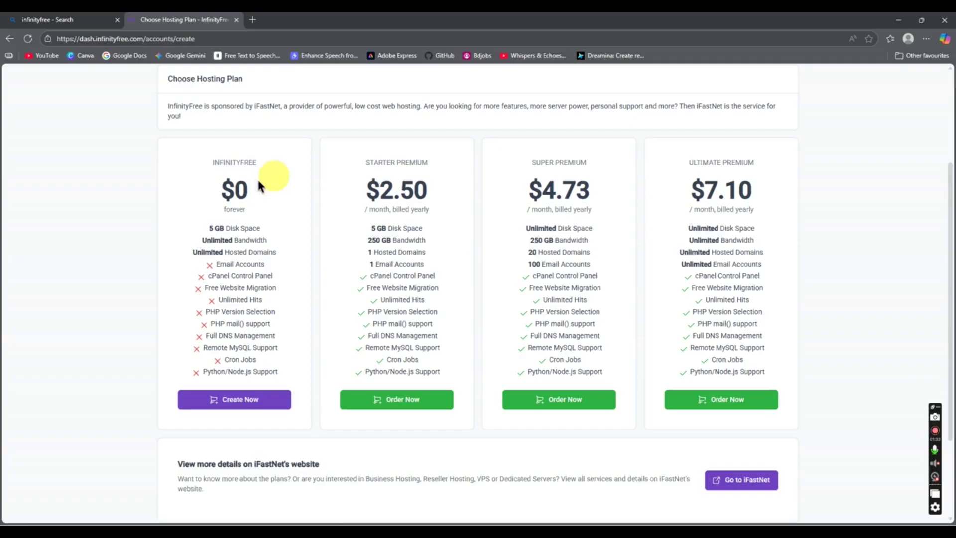
{"action": "scroll", "coordinate": [269, 183], "scroll_direction": "up", "scroll_amount": 3}
{"action": "scroll", "coordinate": [227, 279], "scroll_direction": "down", "scroll_amount": 3}
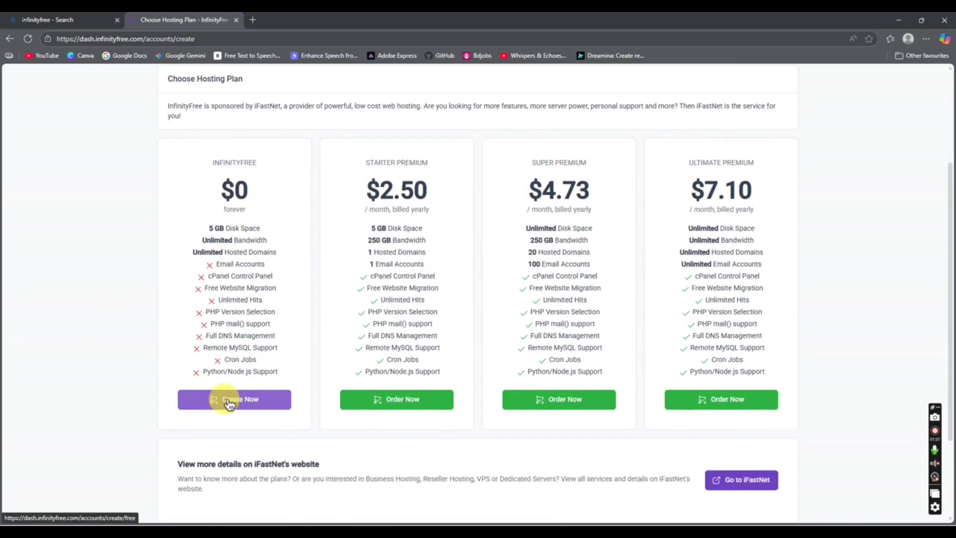
{"action": "scroll", "coordinate": [224, 399], "scroll_direction": "up", "scroll_amount": 2, "text": "ctrl"}
{"action": "scroll", "coordinate": [215, 401], "scroll_direction": "down", "scroll_amount": 5}
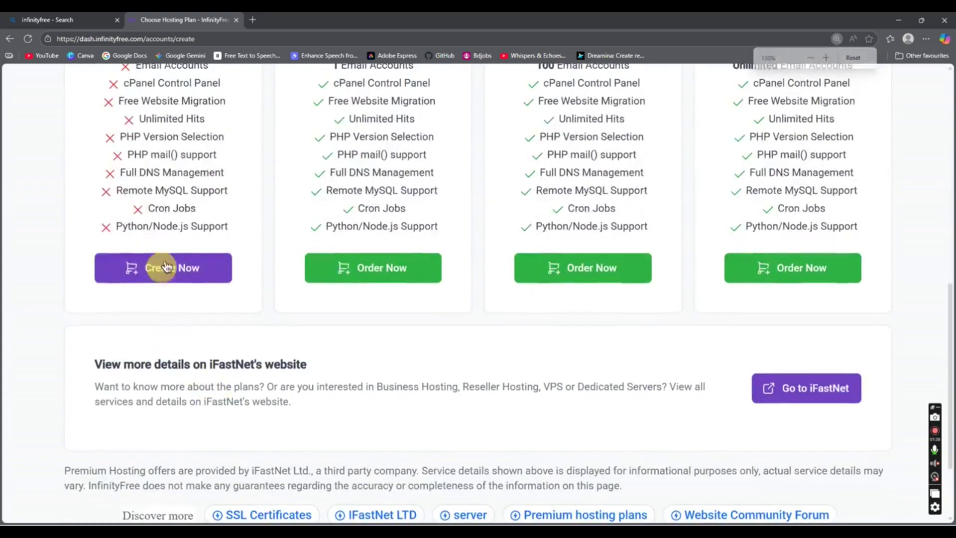
{"action": "left_click", "coordinate": [166, 272]}
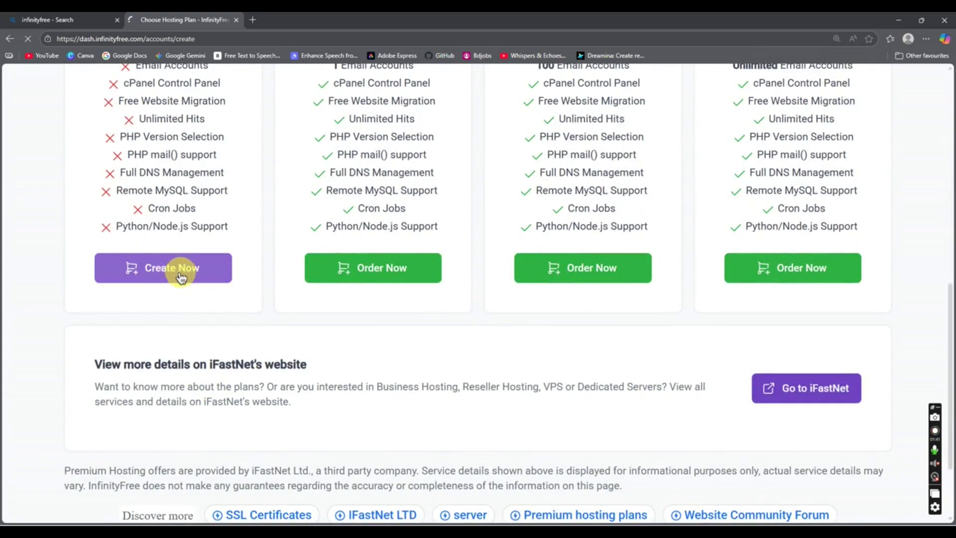
Step: Try a subdomain with Check Availability, then return to the Hosting Accounts list showing testnewssite.rf.gd
{"action": "scroll", "coordinate": [309, 349], "scroll_direction": "down", "scroll_amount": 3}
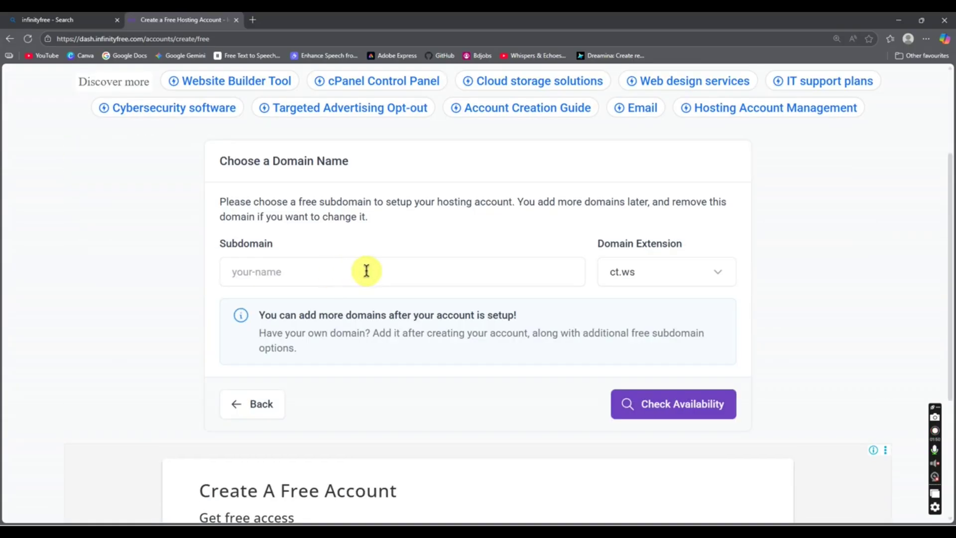
{"action": "left_click", "coordinate": [341, 270]}
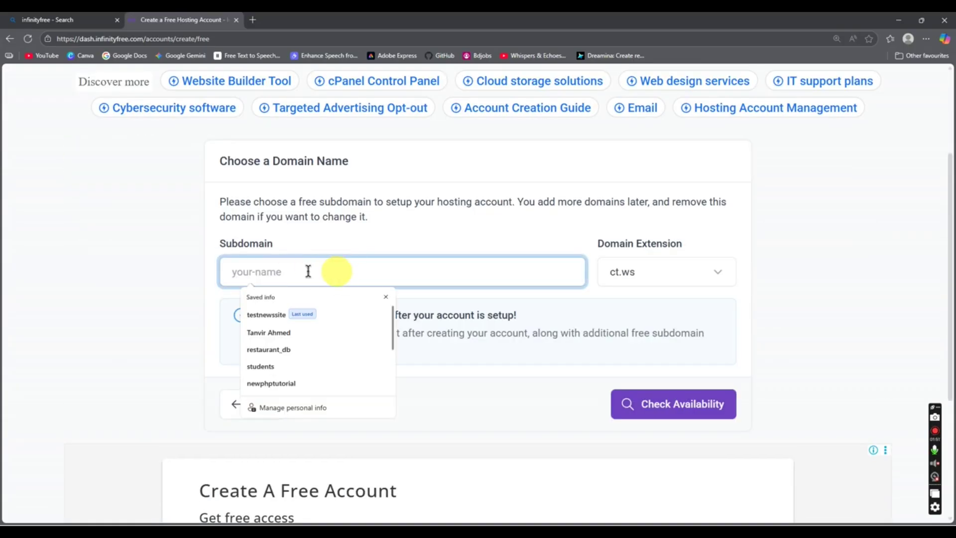
{"action": "left_click", "coordinate": [420, 231]}
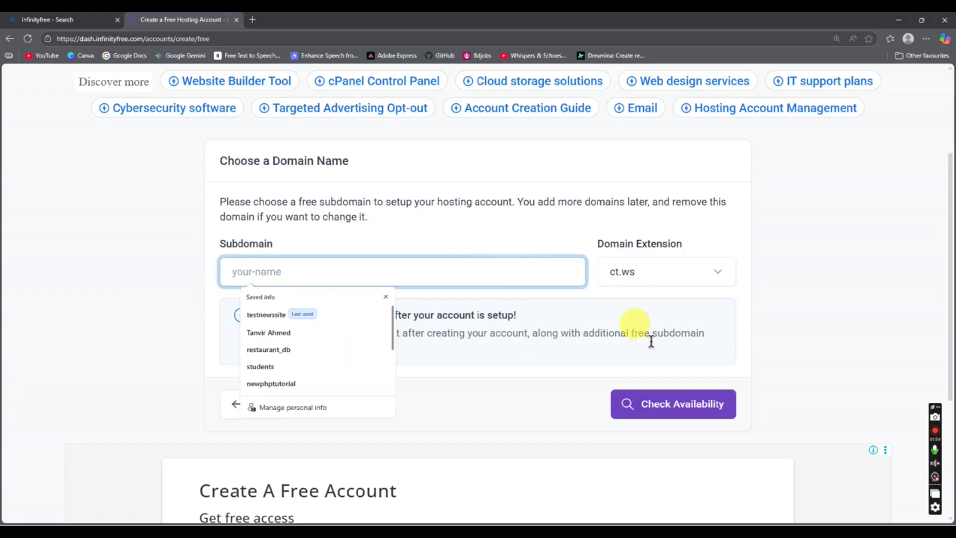
{"action": "left_click", "coordinate": [667, 417]}
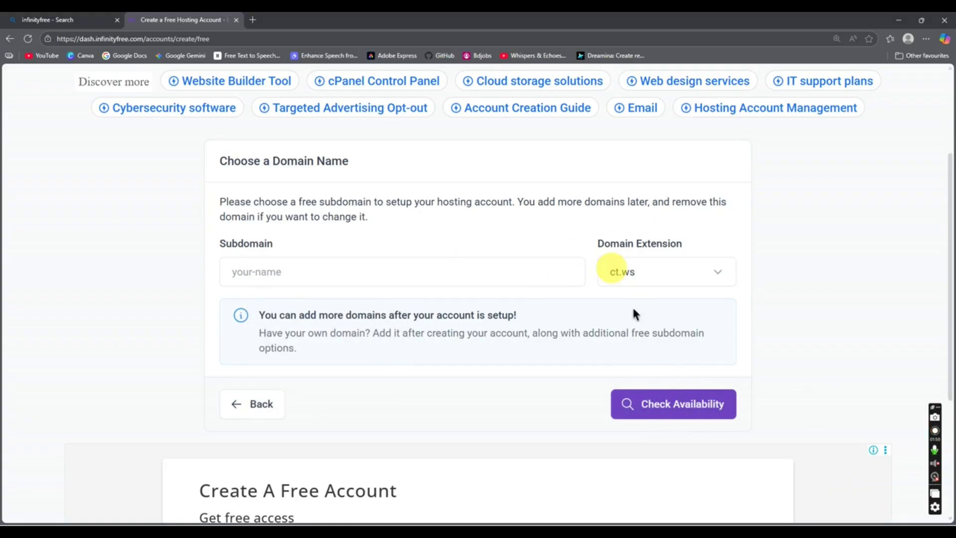
{"action": "scroll", "coordinate": [633, 406], "scroll_direction": "down", "scroll_amount": 4}
{"action": "scroll", "coordinate": [432, 314], "scroll_direction": "up", "scroll_amount": 5}
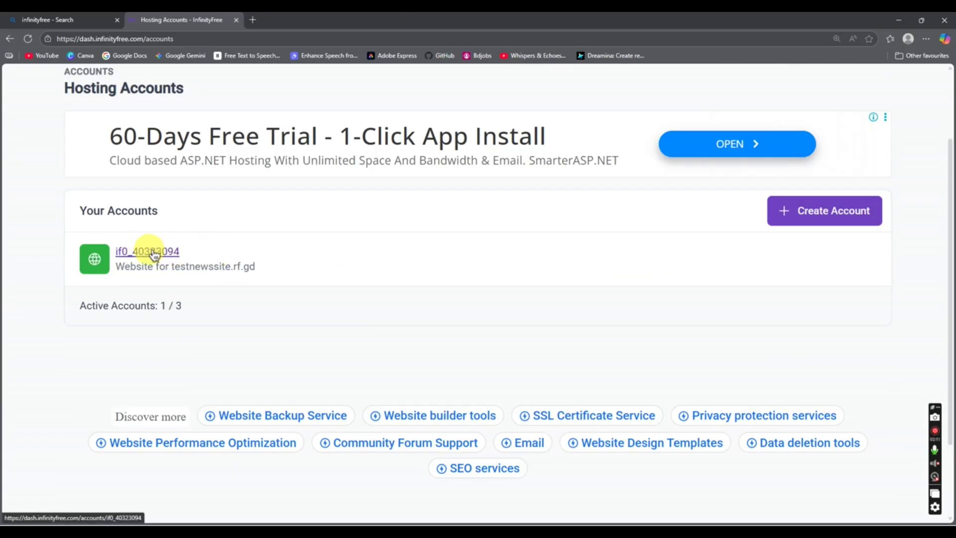
Step: Open the existing website account's page and launch its Control Panel in a new tab
{"action": "left_click", "coordinate": [155, 254]}
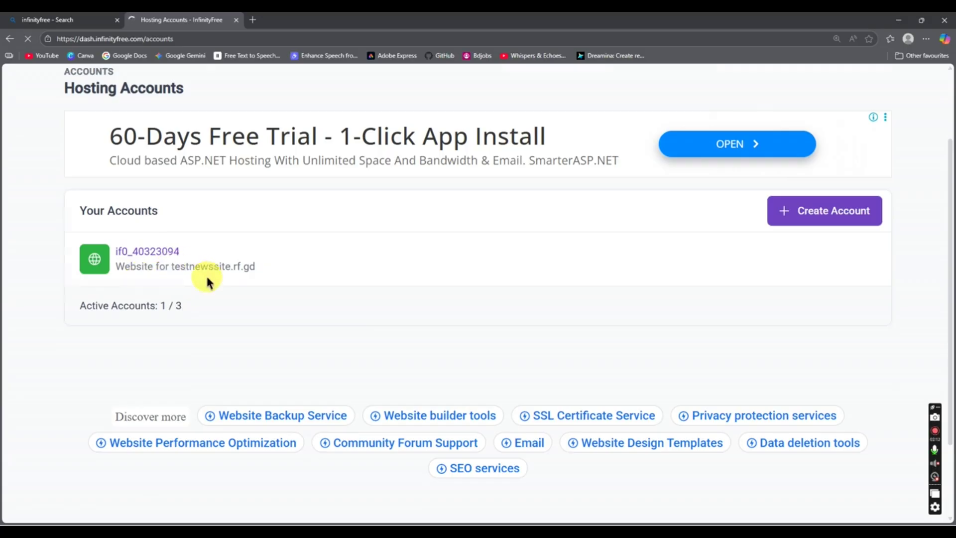
{"action": "scroll", "coordinate": [338, 277], "scroll_direction": "down", "scroll_amount": 4}
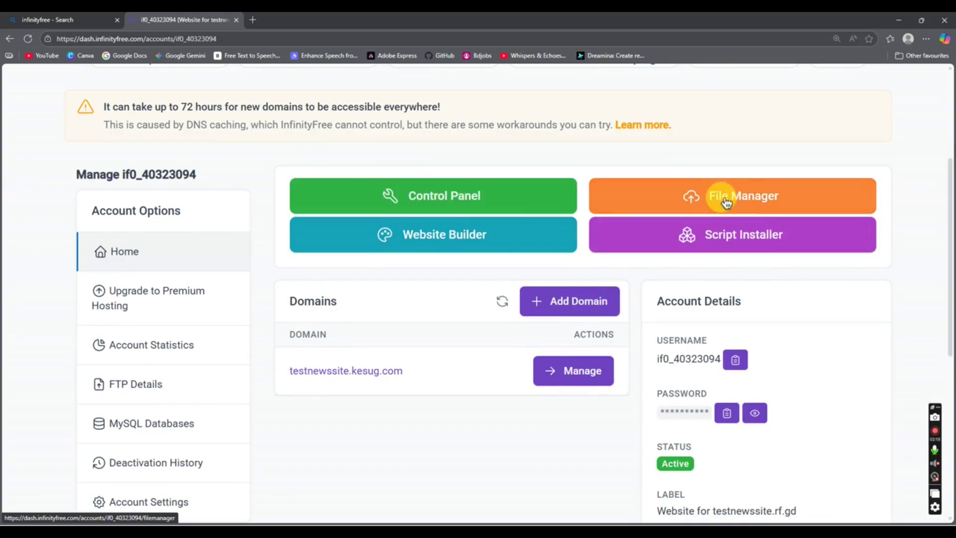
{"action": "right_click", "coordinate": [452, 202]}
{"action": "left_click", "coordinate": [479, 206]}
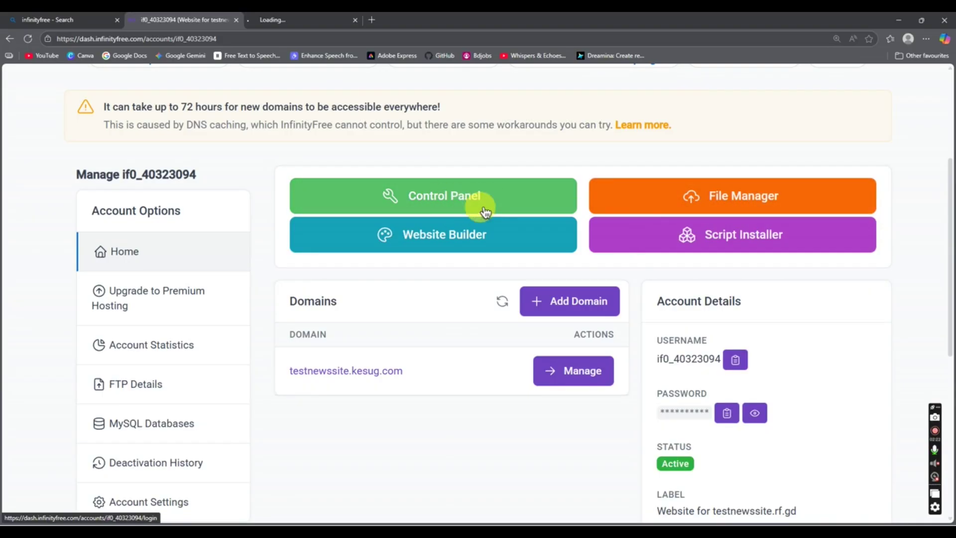
{"action": "left_click", "coordinate": [298, 19]}
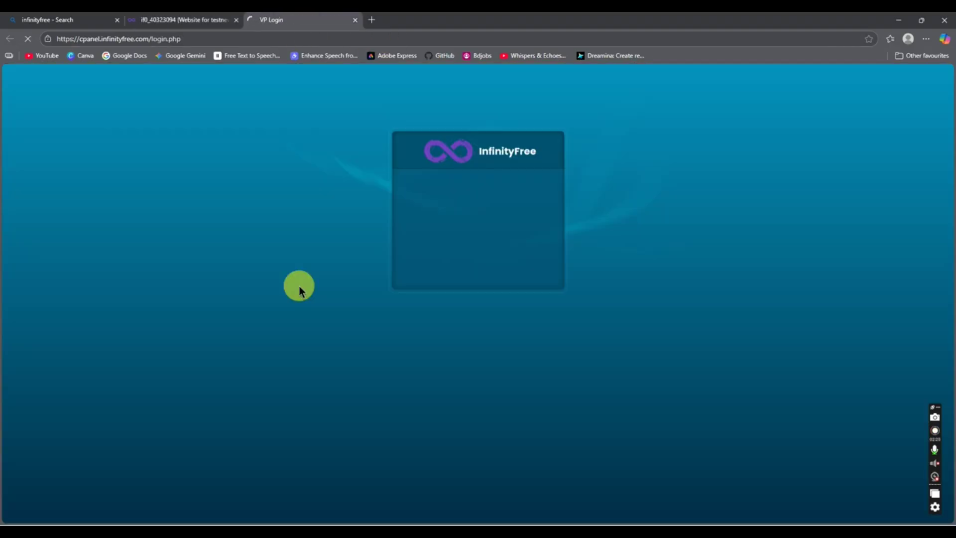
Step: Open the control panel's Online File Manager in a new browser tab
{"action": "scroll", "coordinate": [194, 281], "scroll_direction": "down", "scroll_amount": 2}
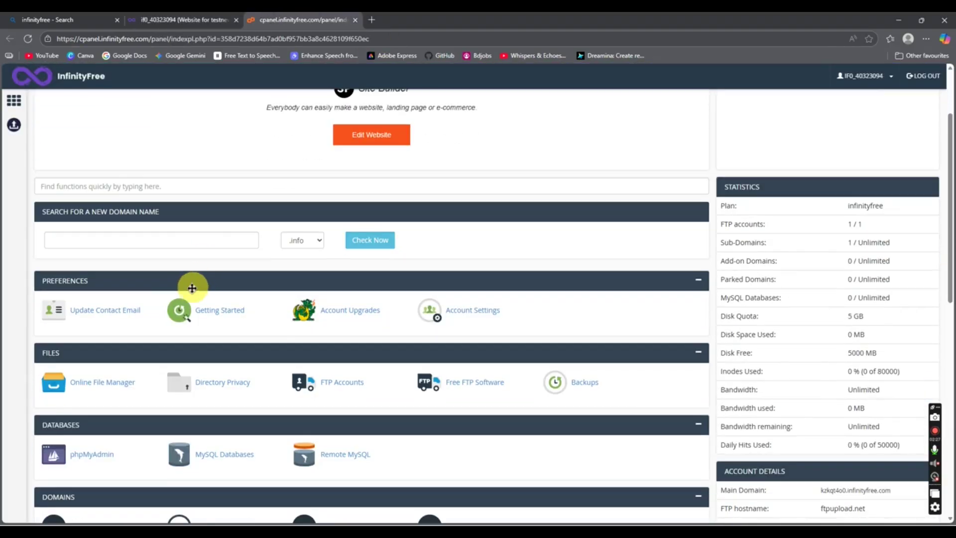
{"action": "scroll", "coordinate": [142, 316], "scroll_direction": "down", "scroll_amount": 2}
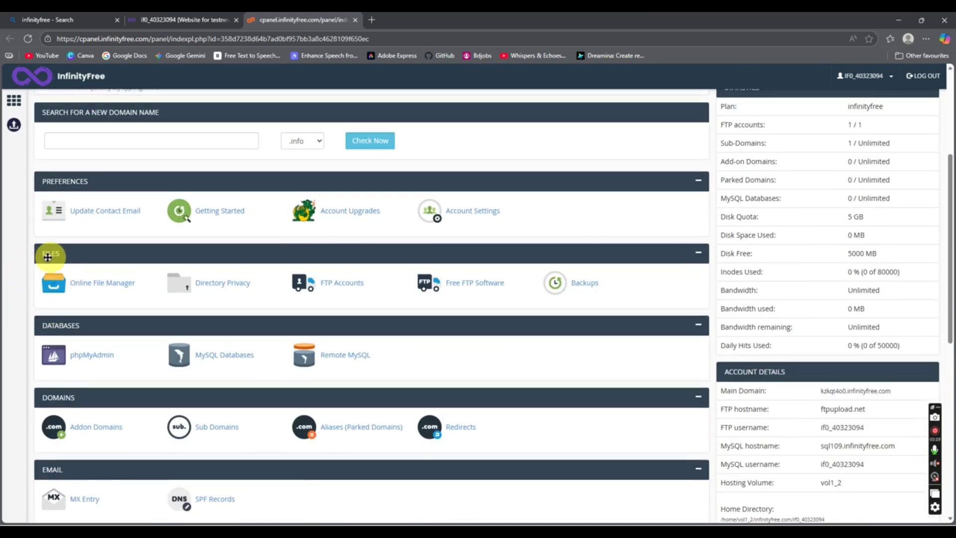
{"action": "key", "text": "ctrl+plus"}
{"action": "key", "text": "ctrl+plus"}
{"action": "key", "text": "ctrl+plus"}
{"action": "key", "text": "ctrl+plus"}
{"action": "scroll", "coordinate": [65, 274], "scroll_direction": "down", "scroll_amount": 3}
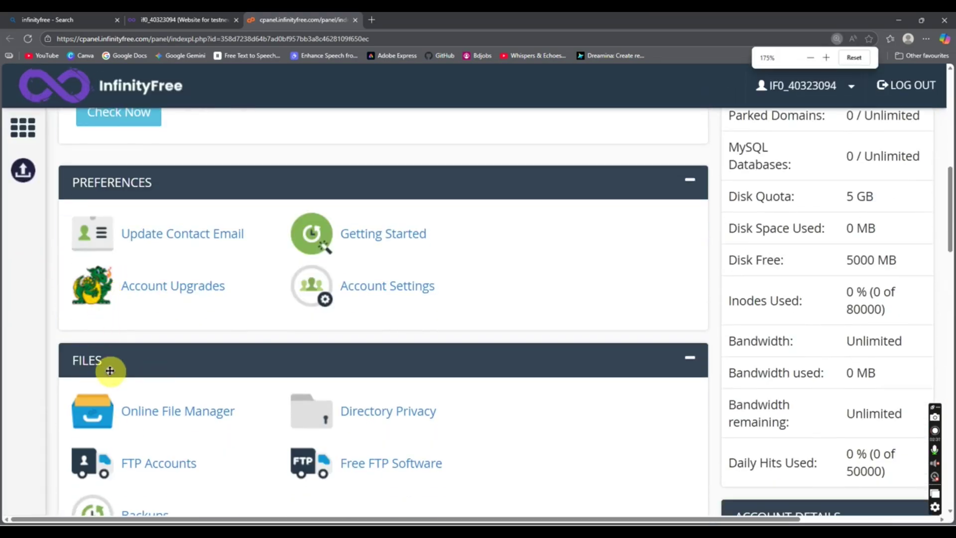
{"action": "right_click", "coordinate": [164, 417]}
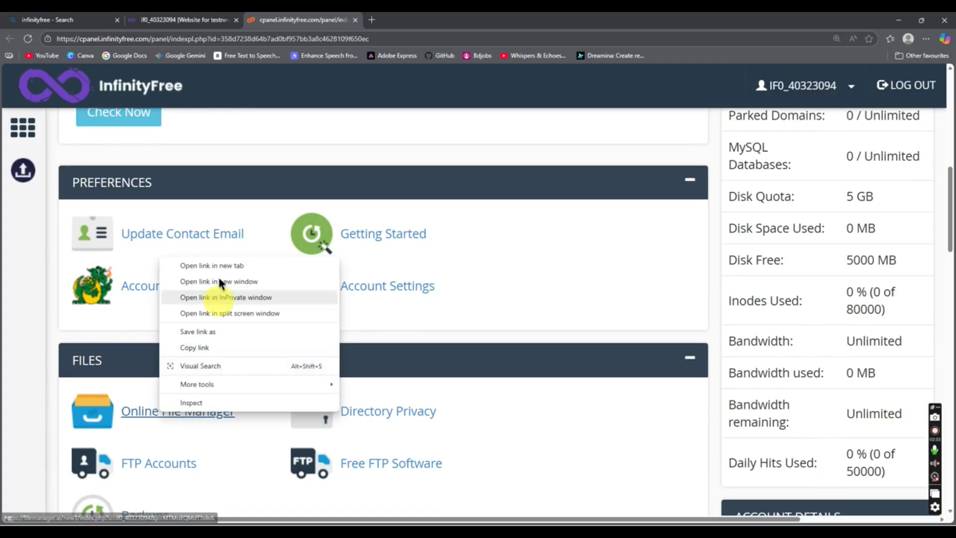
{"action": "left_click", "coordinate": [220, 263]}
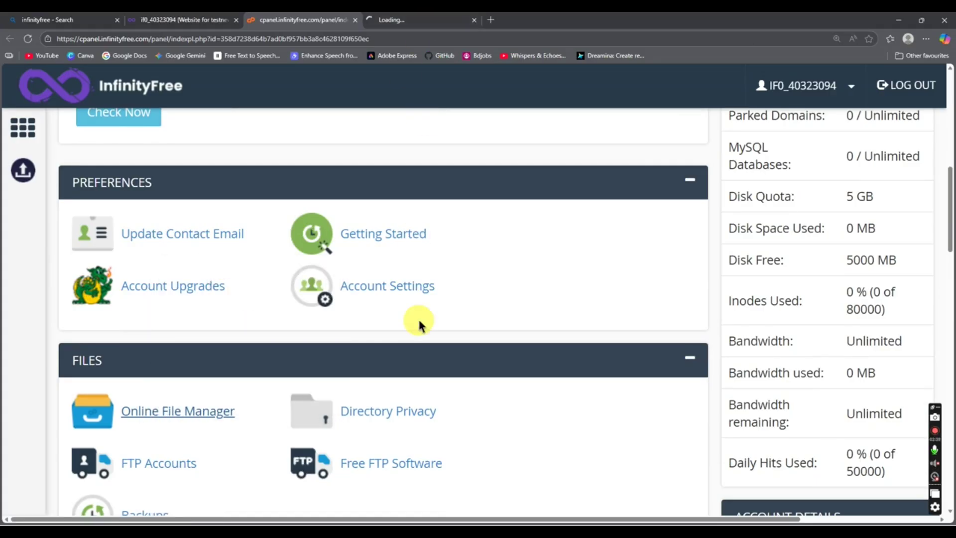
Step: Bring up a File Explorer window with Win+E over the control panel
{"action": "scroll", "coordinate": [419, 323], "scroll_direction": "down", "scroll_amount": 6}
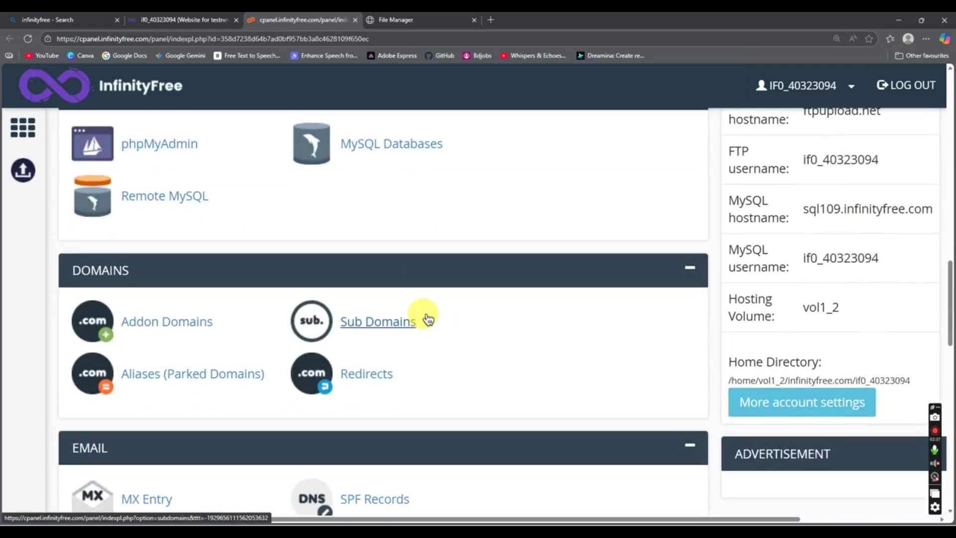
{"action": "scroll", "coordinate": [428, 318], "scroll_direction": "up", "scroll_amount": 2}
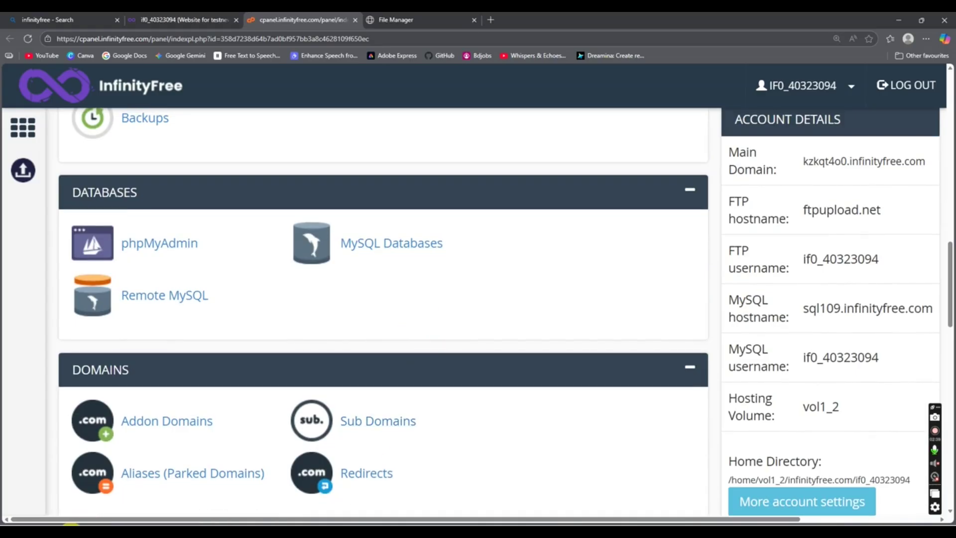
{"action": "key", "text": "super+e"}
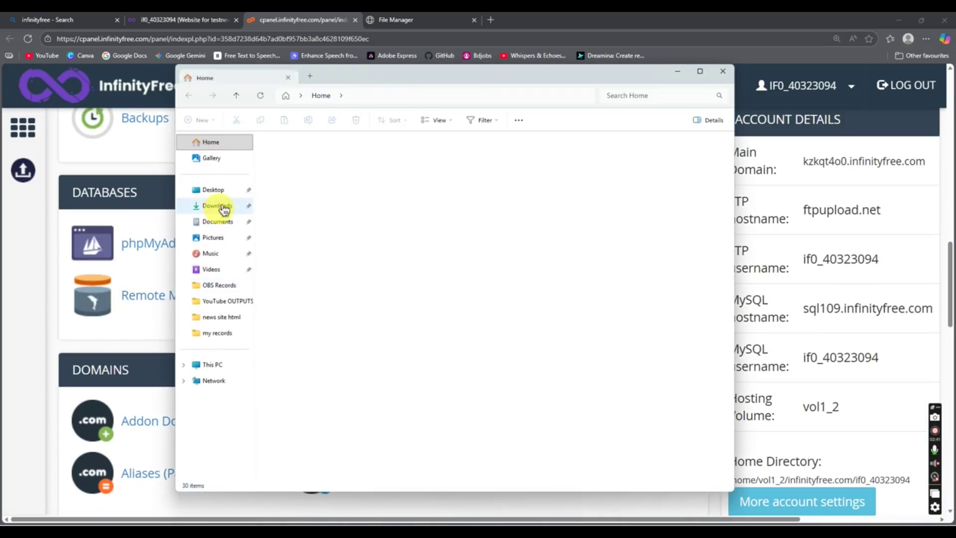
Step: Navigate File Explorer to Desktop > all my project > PHP Restaurant Management System
{"action": "left_click", "coordinate": [221, 192]}
{"action": "double_click", "coordinate": [301, 155]}
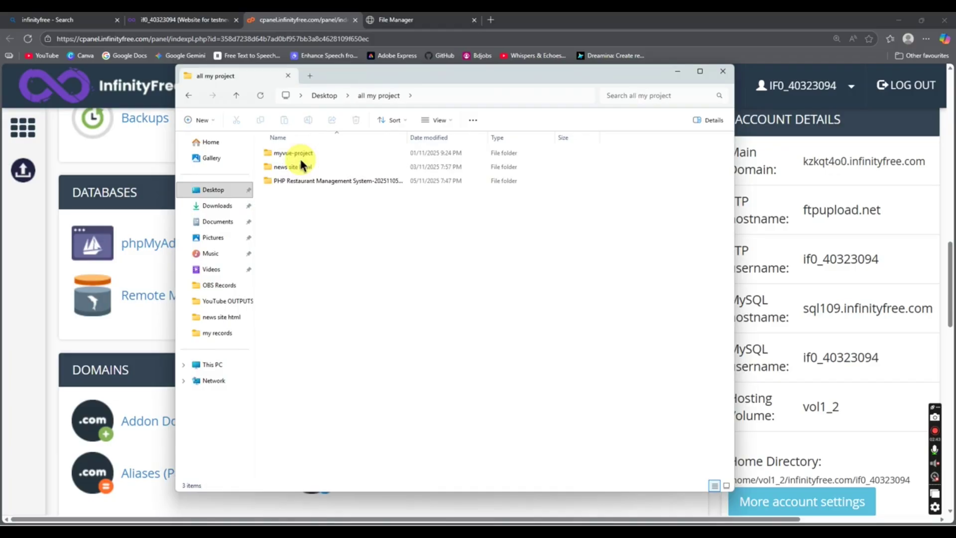
{"action": "double_click", "coordinate": [301, 182]}
{"action": "double_click", "coordinate": [297, 152]}
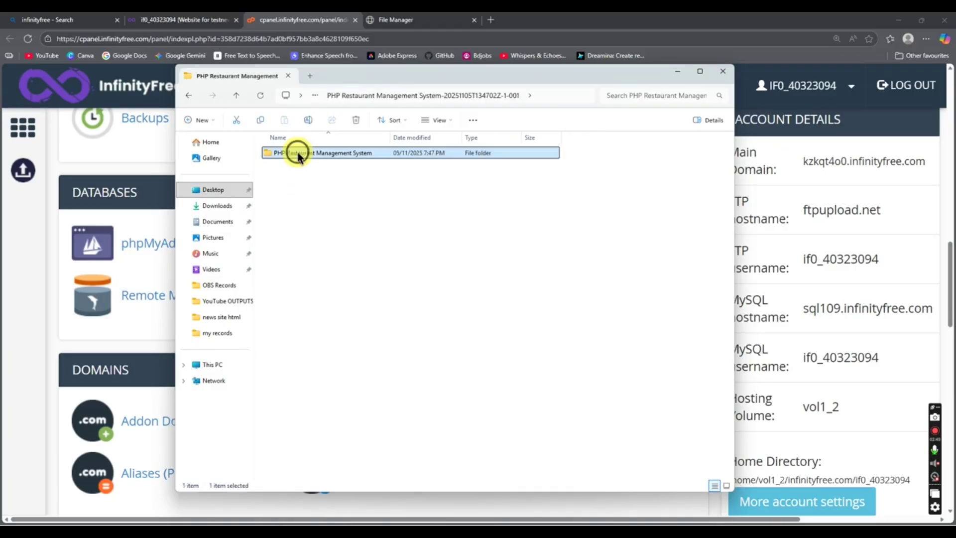
Step: Open restaurant.zip, inspect its restaurant and image folders, then close that window
{"action": "left_click", "coordinate": [289, 154]}
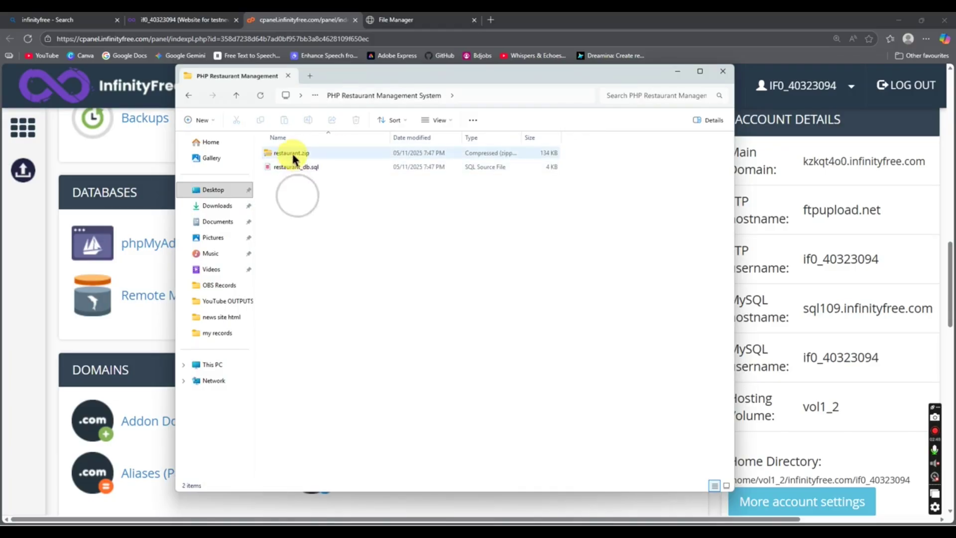
{"action": "left_click", "coordinate": [344, 152]}
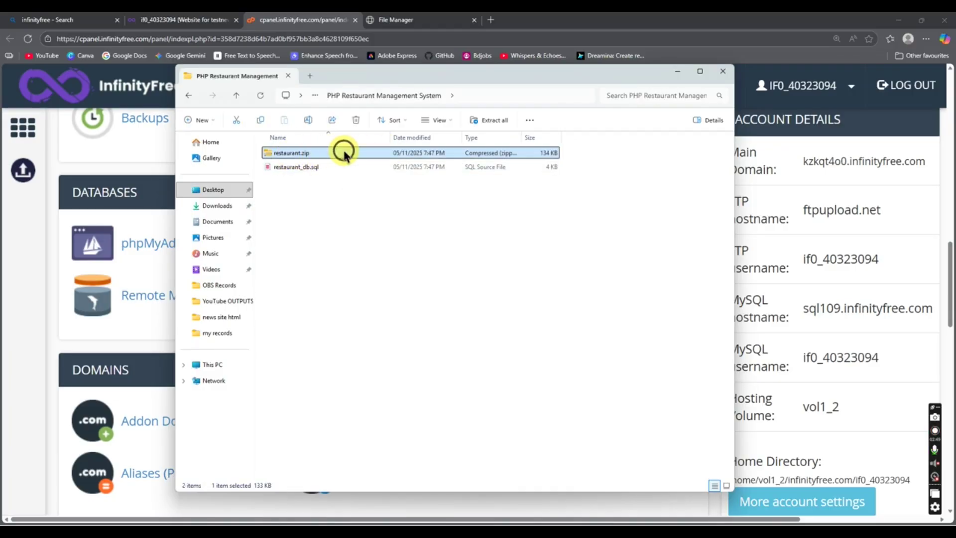
{"action": "double_click", "coordinate": [344, 154]}
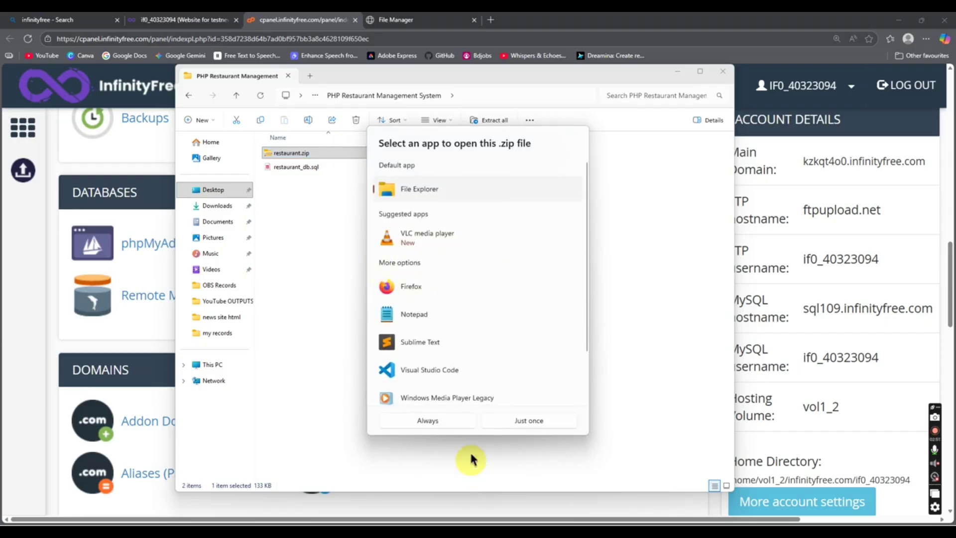
{"action": "left_click", "coordinate": [521, 421]}
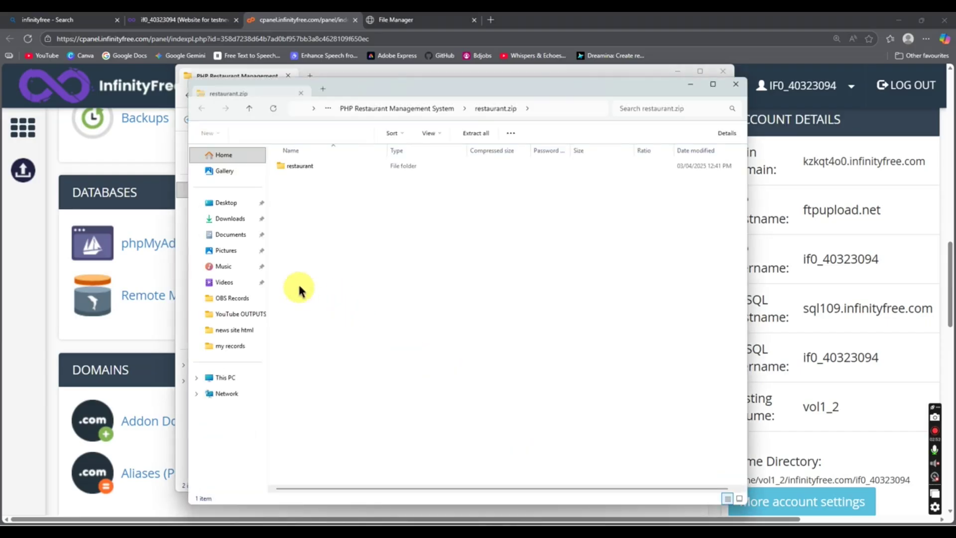
{"action": "double_click", "coordinate": [310, 167]}
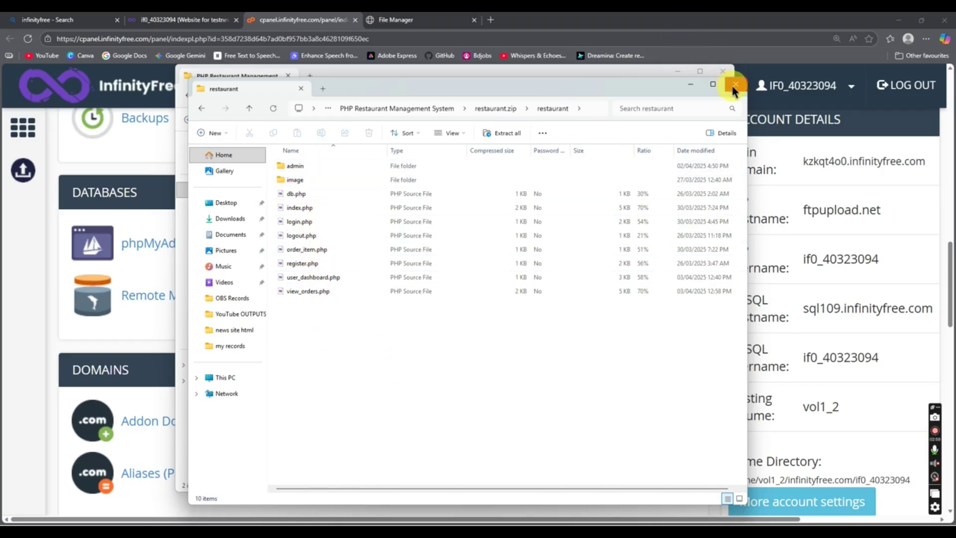
{"action": "double_click", "coordinate": [336, 181]}
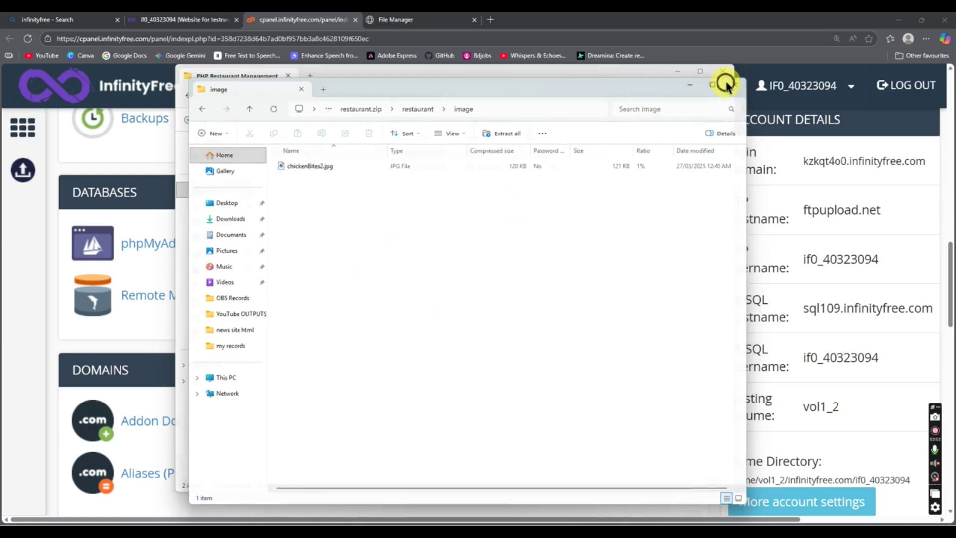
{"action": "left_click", "coordinate": [727, 86]}
Step: Select restaurant.zip and restaurant_db.sql, recheck the zip's restaurant folder, and return to the project folder
{"action": "left_click", "coordinate": [301, 168]}
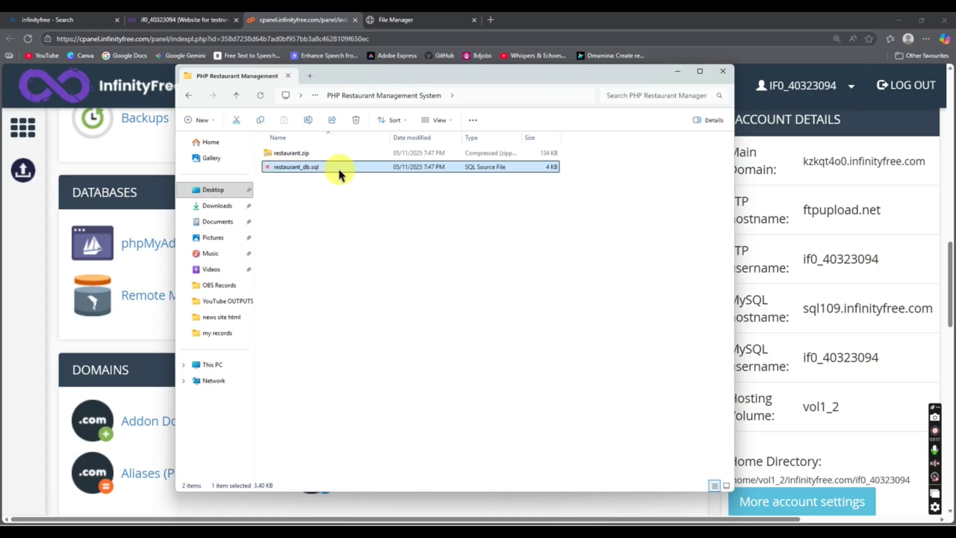
{"action": "left_click", "coordinate": [320, 166]}
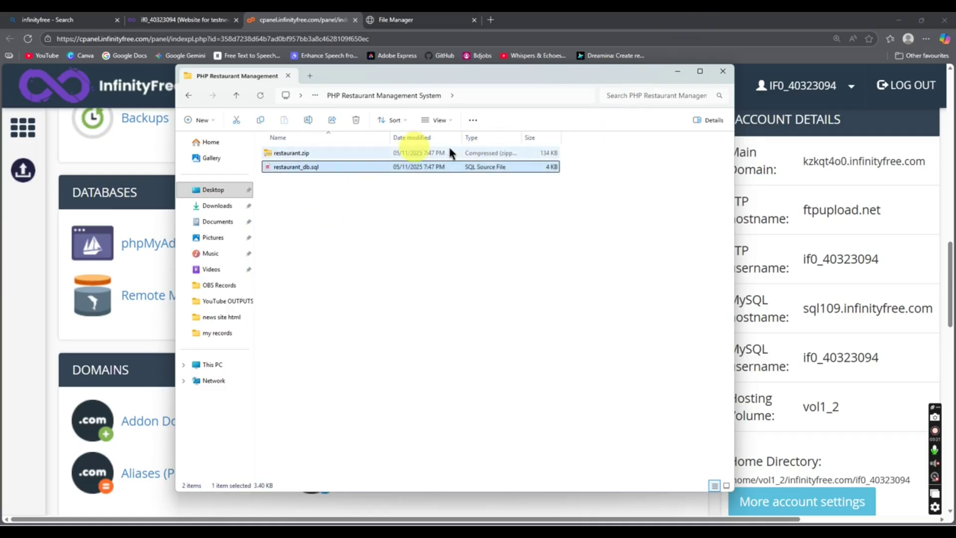
{"action": "left_click_drag", "start_coordinate": [318, 202], "coordinate": [302, 158]}
{"action": "left_click", "coordinate": [333, 211]}
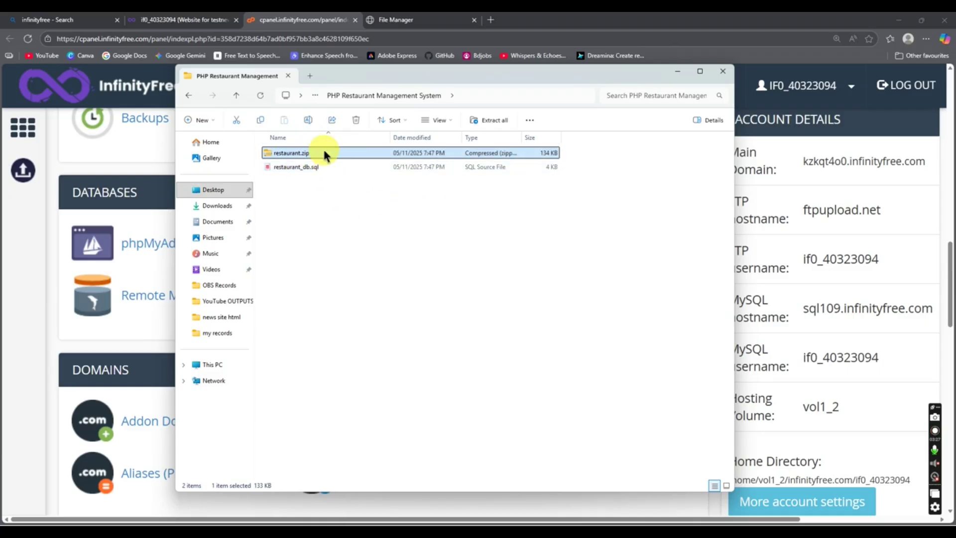
{"action": "double_click", "coordinate": [320, 154]}
{"action": "double_click", "coordinate": [297, 153]}
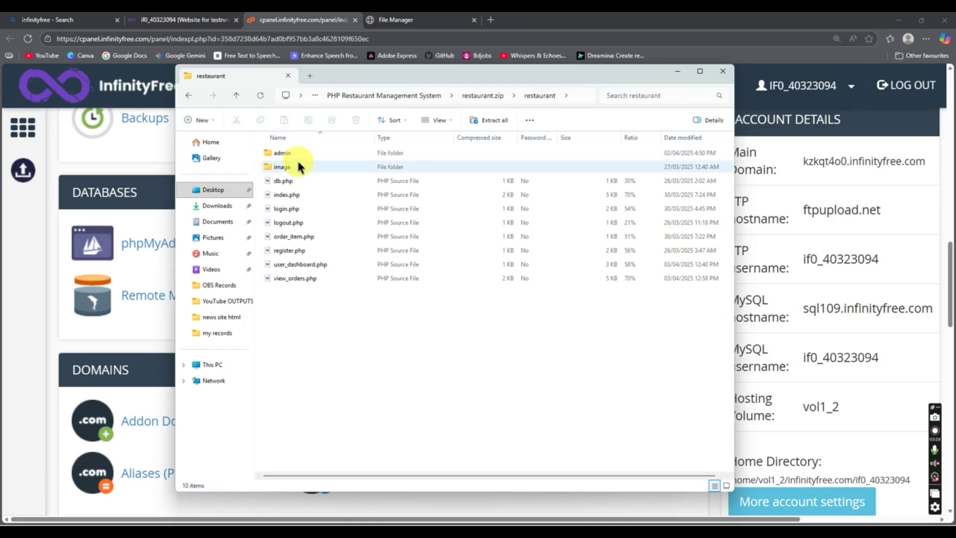
{"action": "left_click", "coordinate": [191, 98]}
{"action": "left_click", "coordinate": [192, 98]}
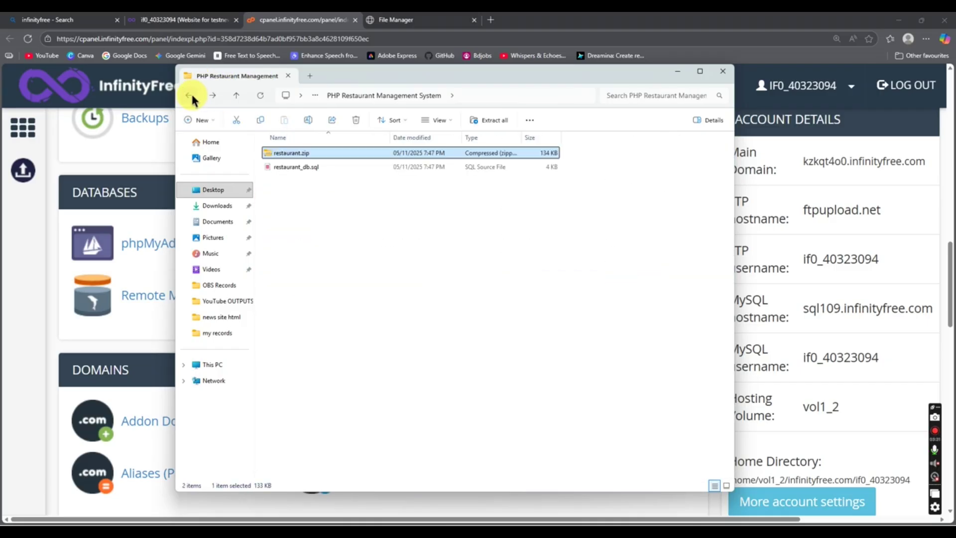
{"action": "left_click", "coordinate": [283, 169]}
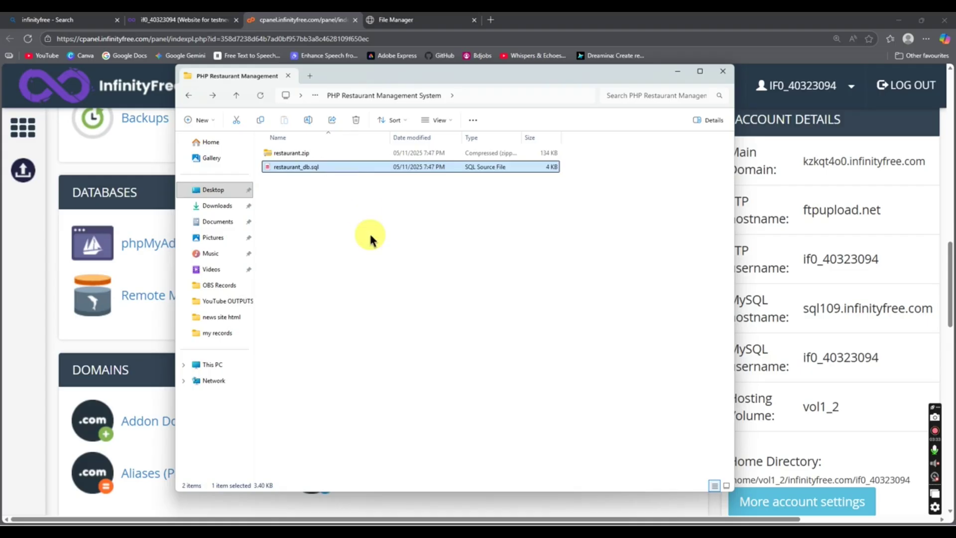
Step: Check the File Manager tab listing testnewssite.kesug.com, then scroll the control panel to Databases
{"action": "left_click", "coordinate": [426, 20]}
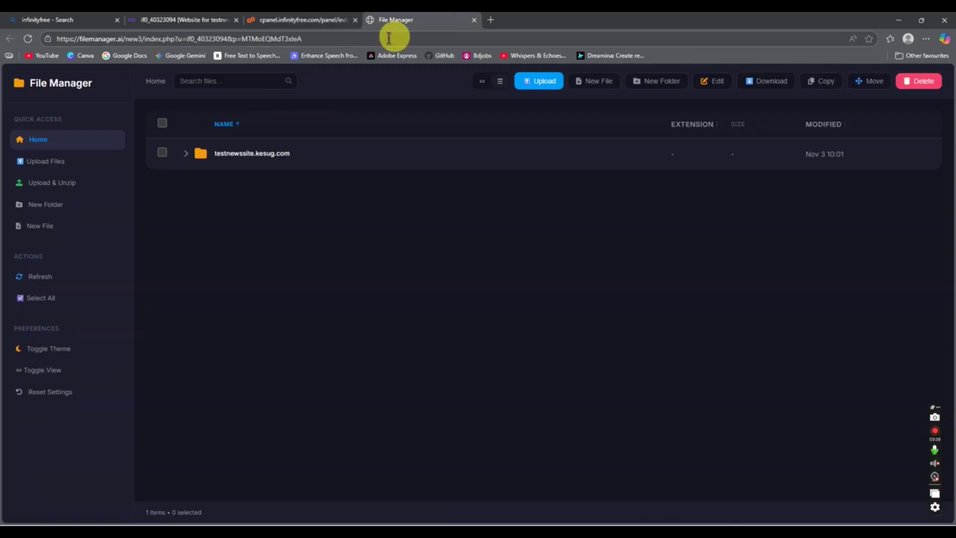
{"action": "left_click", "coordinate": [301, 20]}
{"action": "scroll", "coordinate": [215, 331], "scroll_direction": "up", "scroll_amount": 3, "text": "ctrl"}
{"action": "scroll", "coordinate": [215, 331], "scroll_direction": "down", "scroll_amount": 1}
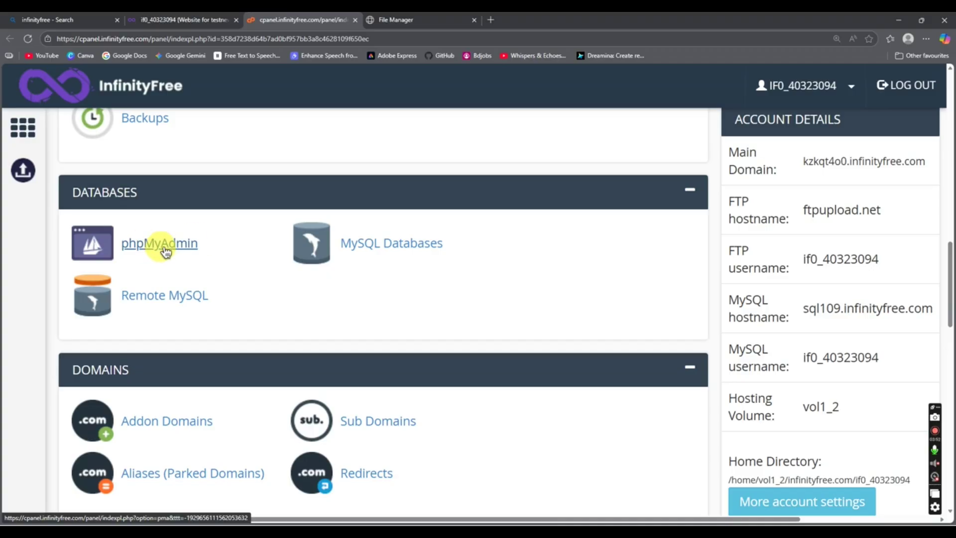
Step: Open phpMyAdmin in a new tab, note there are no databases, and return to File Manager
{"action": "right_click", "coordinate": [165, 252]}
{"action": "left_click", "coordinate": [197, 257]}
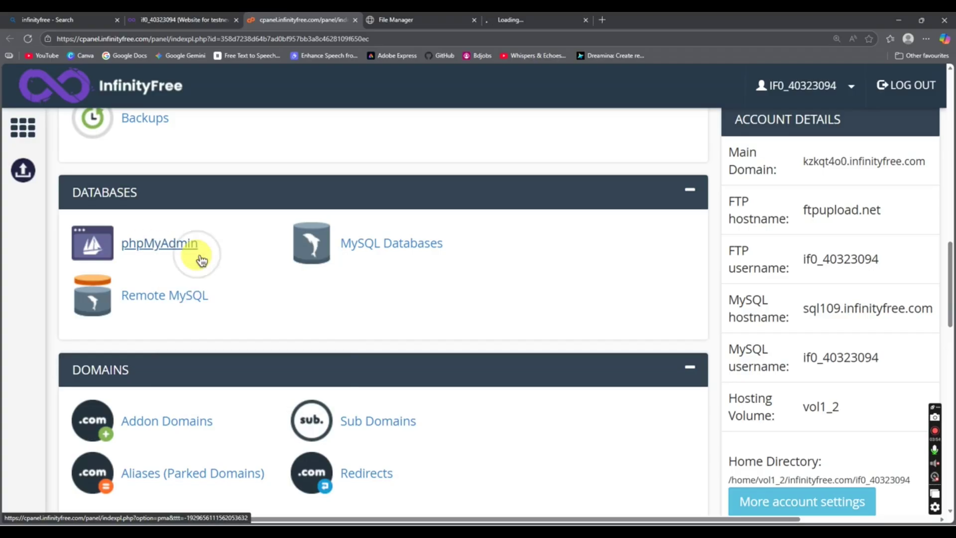
{"action": "left_click", "coordinate": [518, 20]}
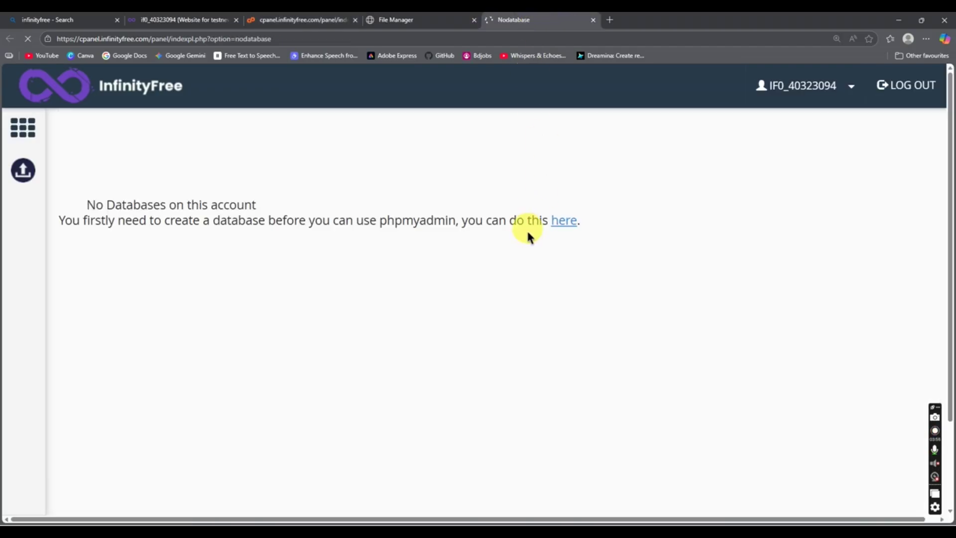
{"action": "left_click", "coordinate": [434, 20]}
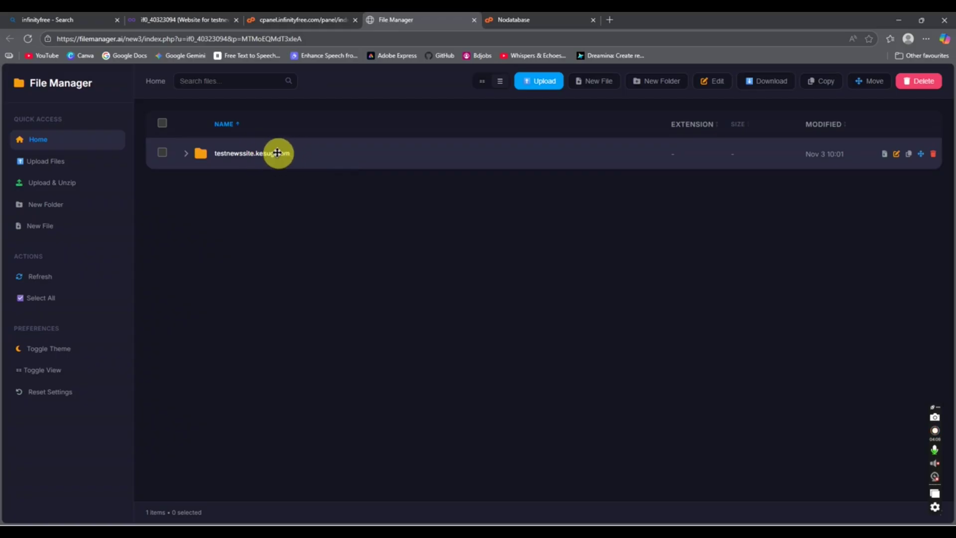
Step: Go into testnewssite.kesug.com/htdocs, delete the old restaurant folder, and bring up Upload Files
{"action": "double_click", "coordinate": [278, 153]}
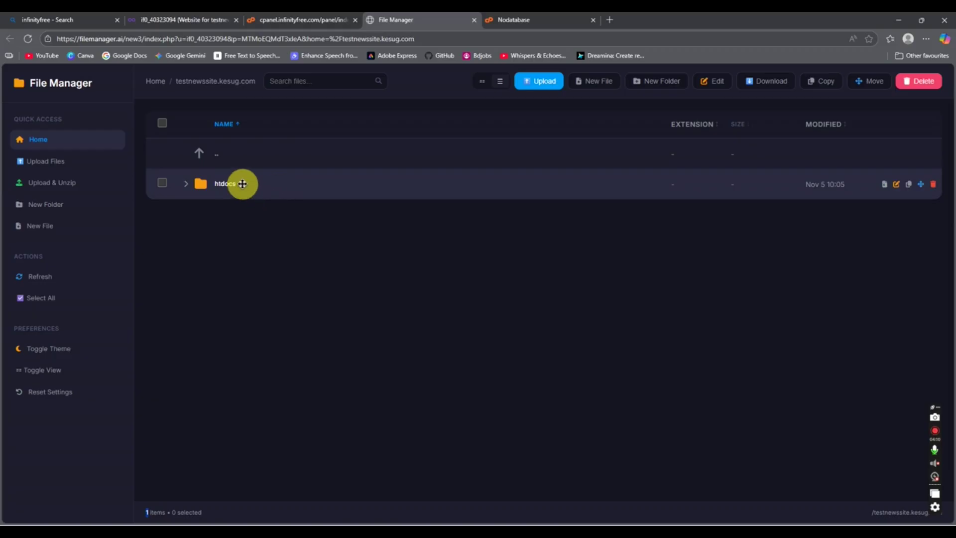
{"action": "double_click", "coordinate": [244, 184]}
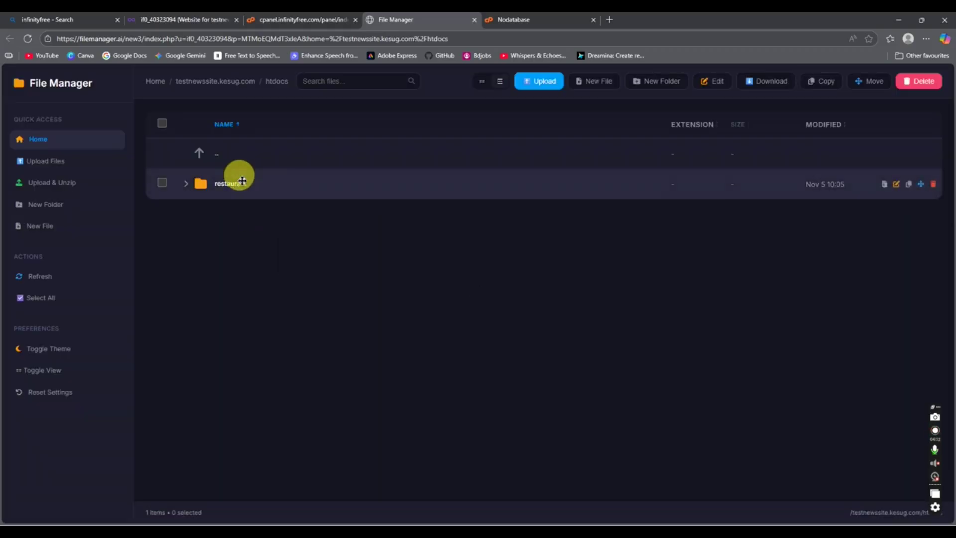
{"action": "double_click", "coordinate": [269, 182]}
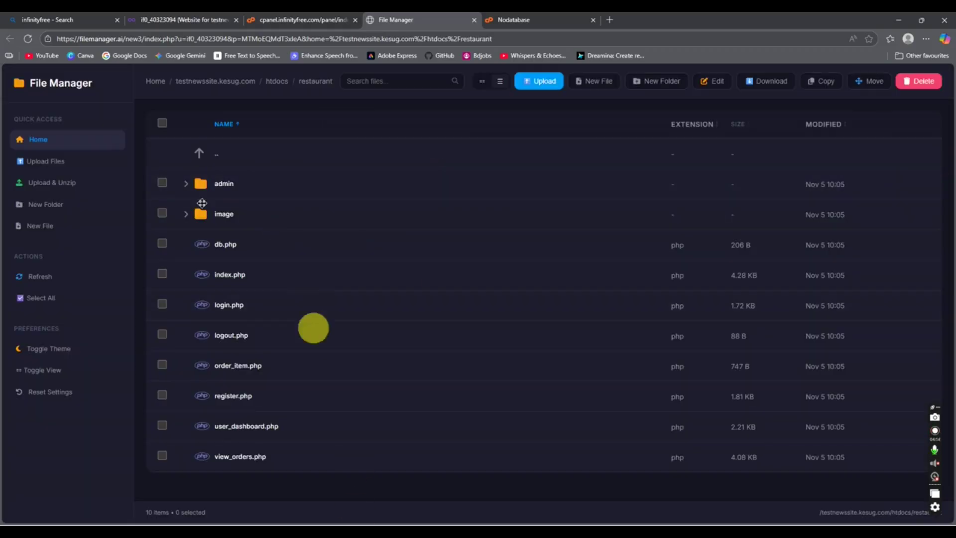
{"action": "left_click", "coordinate": [474, 20]}
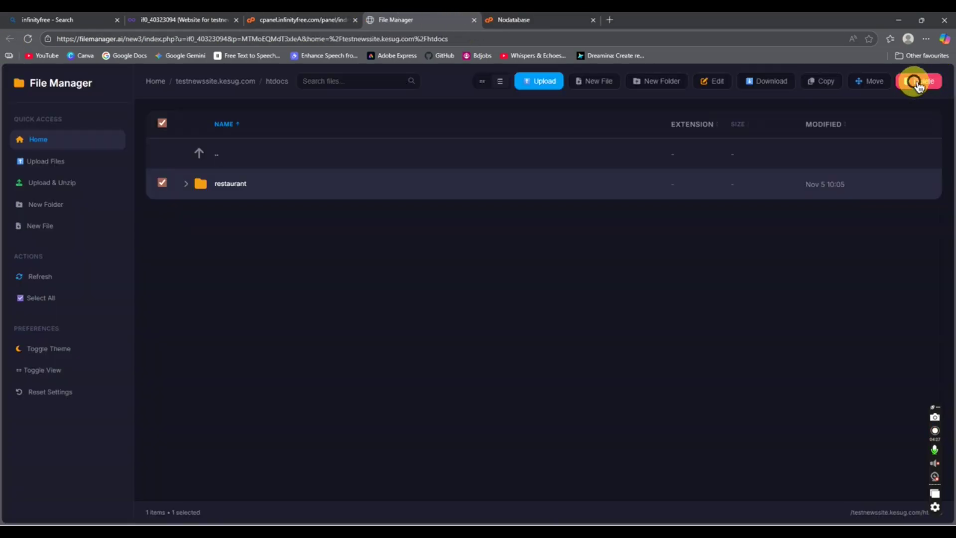
{"action": "left_click", "coordinate": [918, 81]}
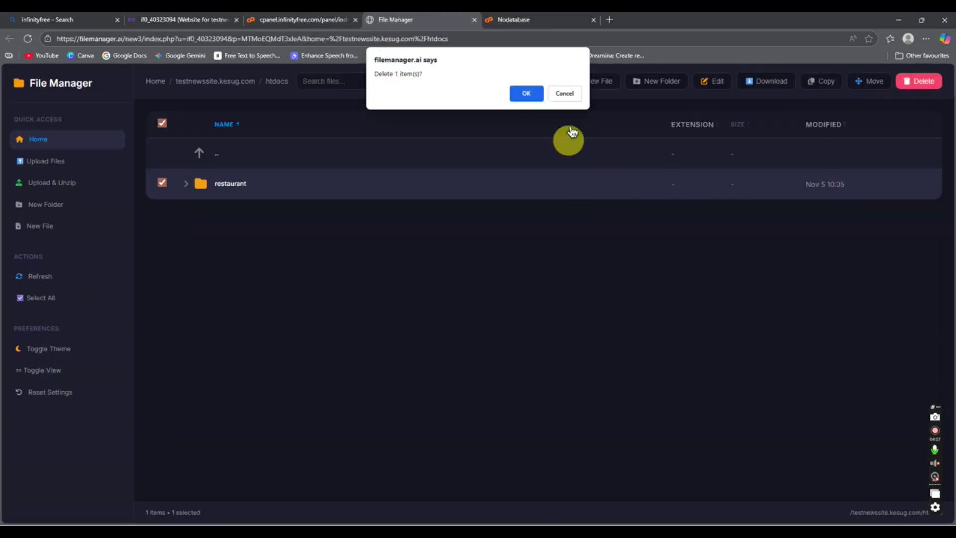
{"action": "left_click", "coordinate": [528, 95]}
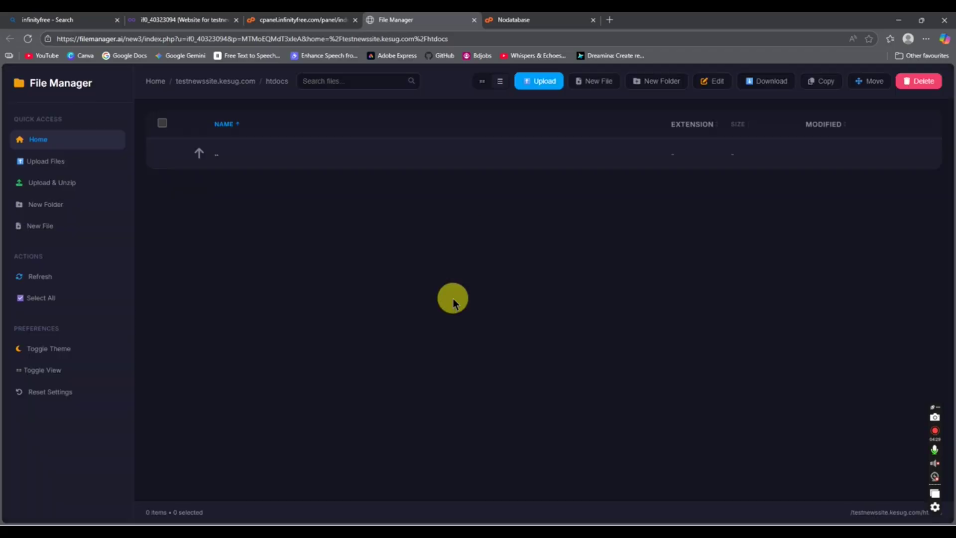
{"action": "left_click", "coordinate": [536, 82]}
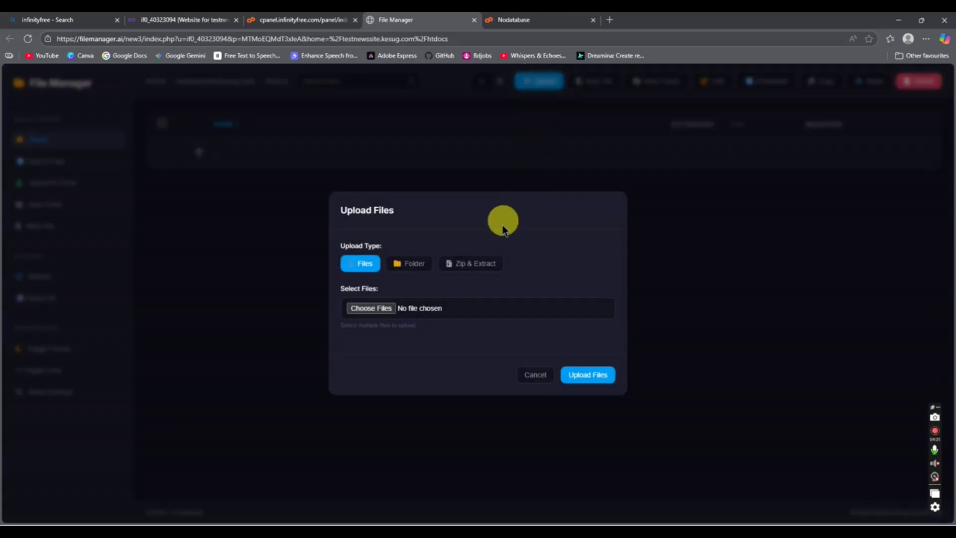
Step: Upload and extract restaurant.zip into htdocs via Zip & Extract, then open the extracted restaurant folder
{"action": "left_click", "coordinate": [473, 264]}
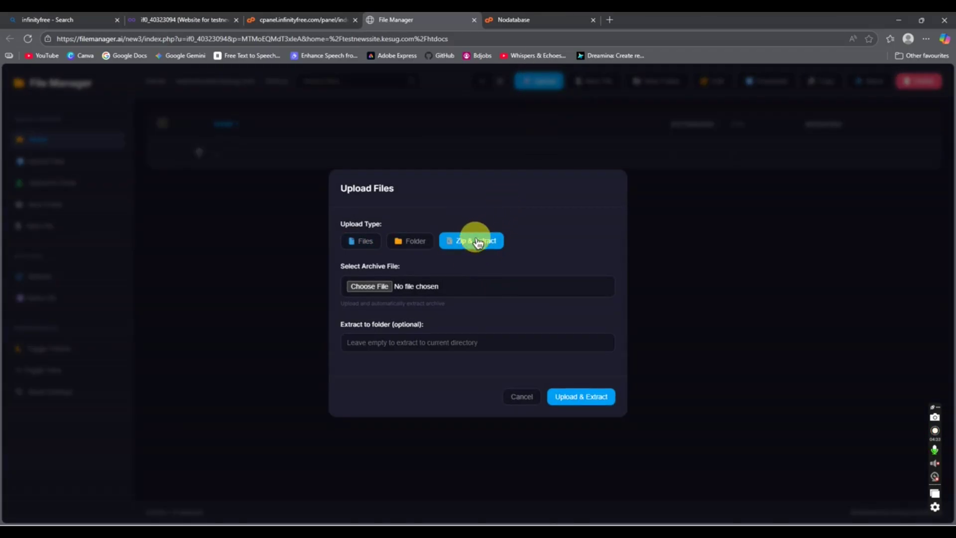
{"action": "key", "text": "ctrl+plus"}
{"action": "key", "text": "ctrl+plus"}
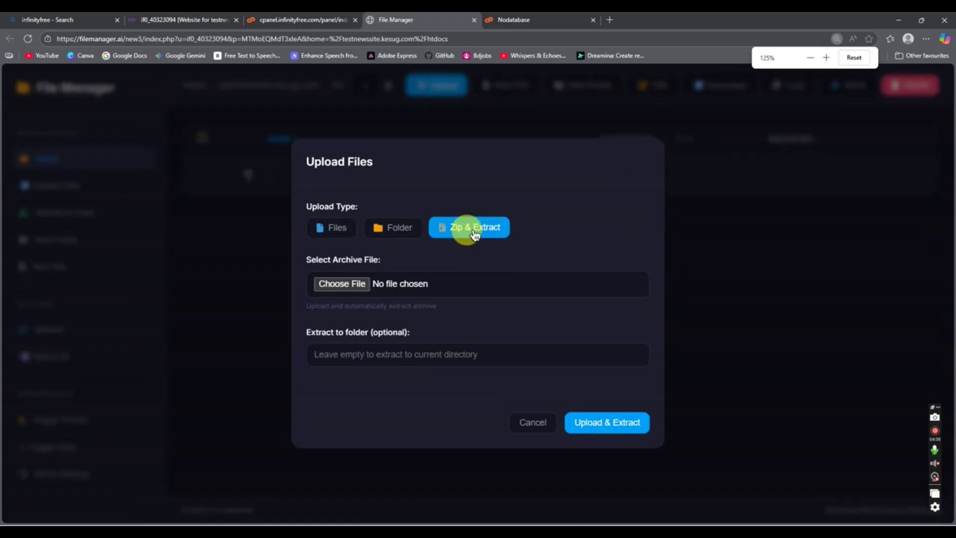
{"action": "left_click", "coordinate": [354, 289]}
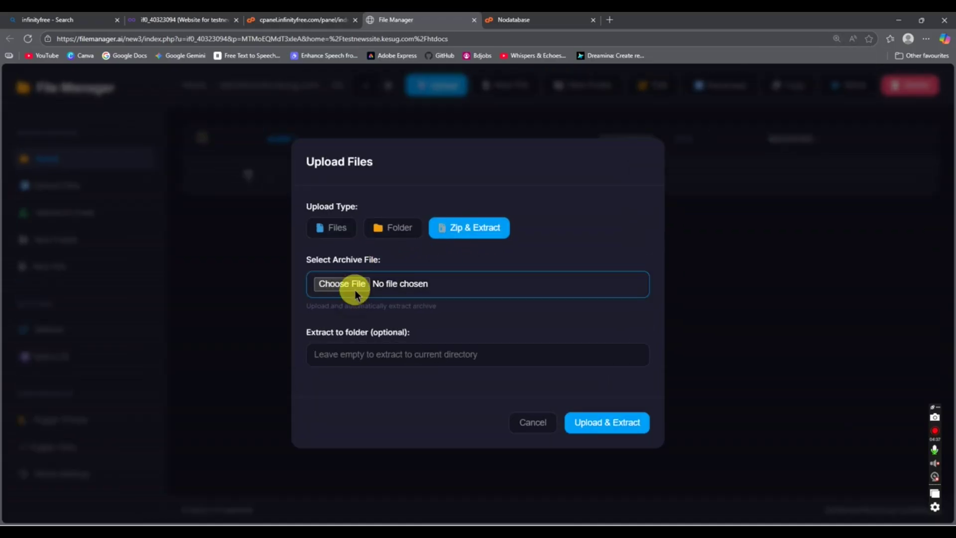
{"action": "left_click", "coordinate": [119, 93]}
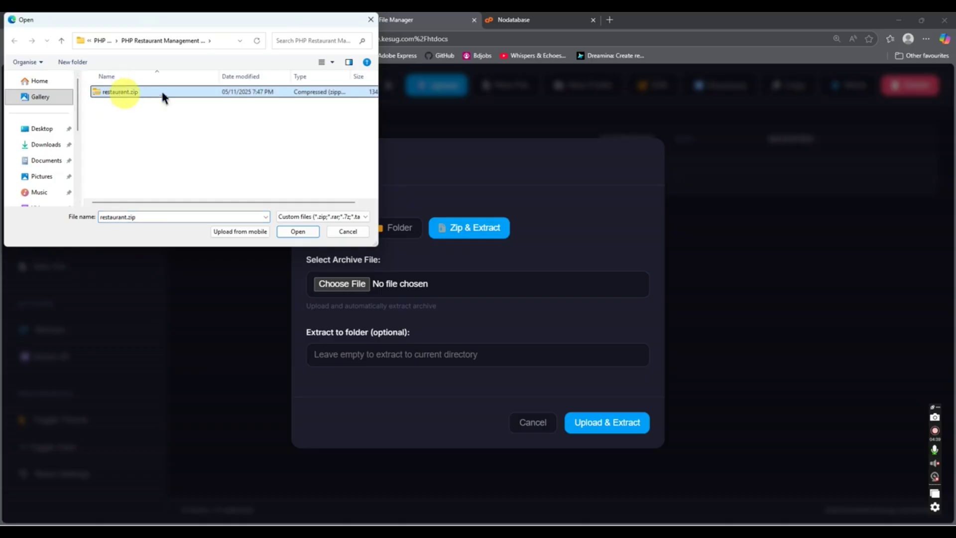
{"action": "left_click", "coordinate": [297, 231]}
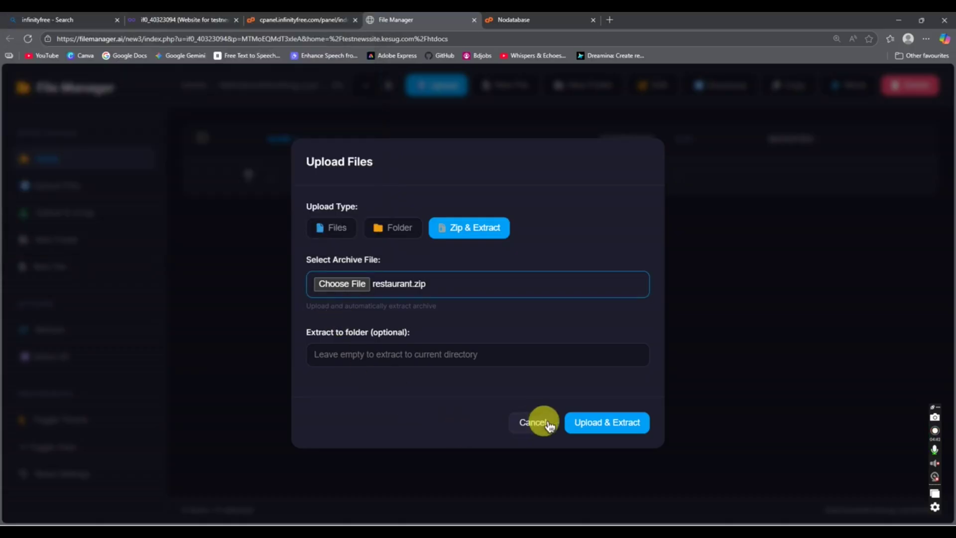
{"action": "left_click", "coordinate": [600, 423]}
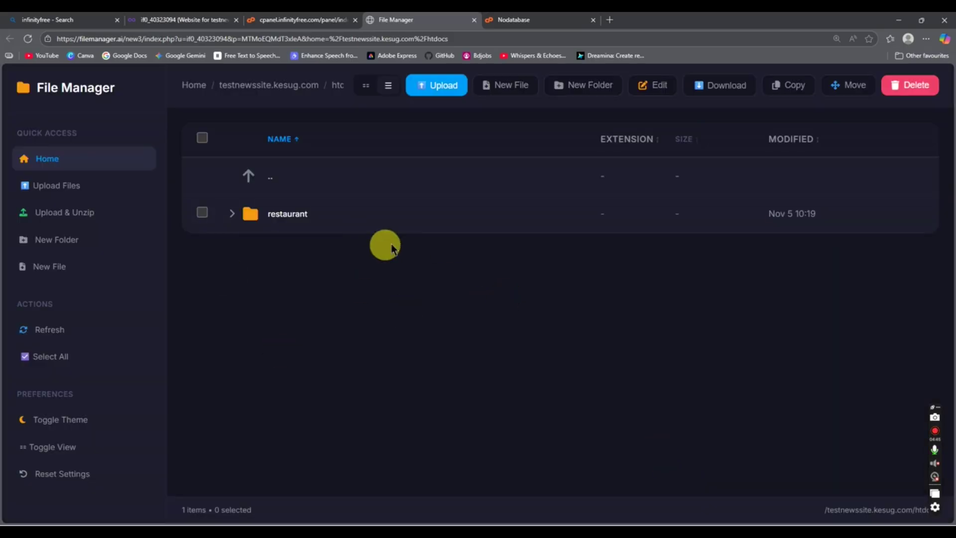
{"action": "double_click", "coordinate": [258, 184]}
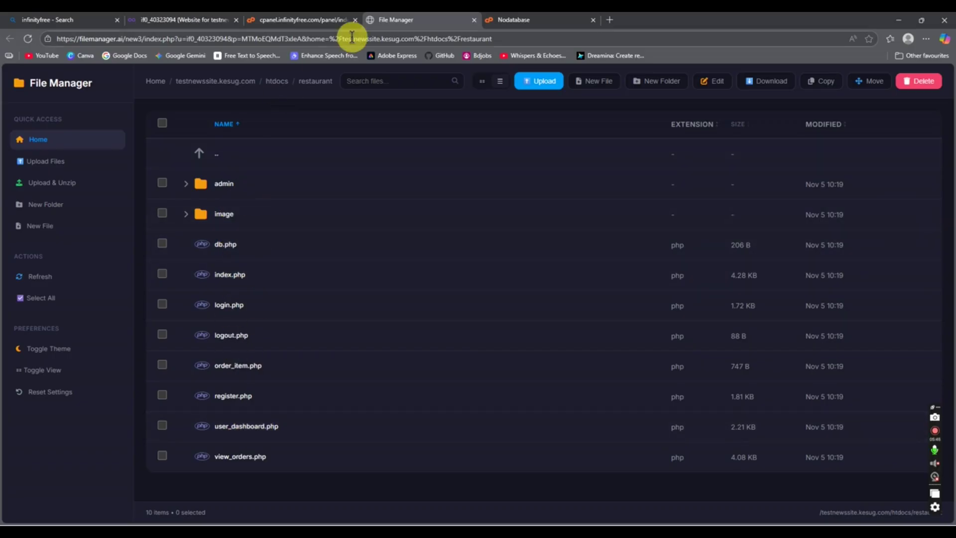
{"action": "left_click", "coordinate": [528, 19]}
Step: Go from the control panel's no-databases notice to the MySQL Databases page
{"action": "scroll", "coordinate": [227, 168], "scroll_direction": "down", "scroll_amount": 2}
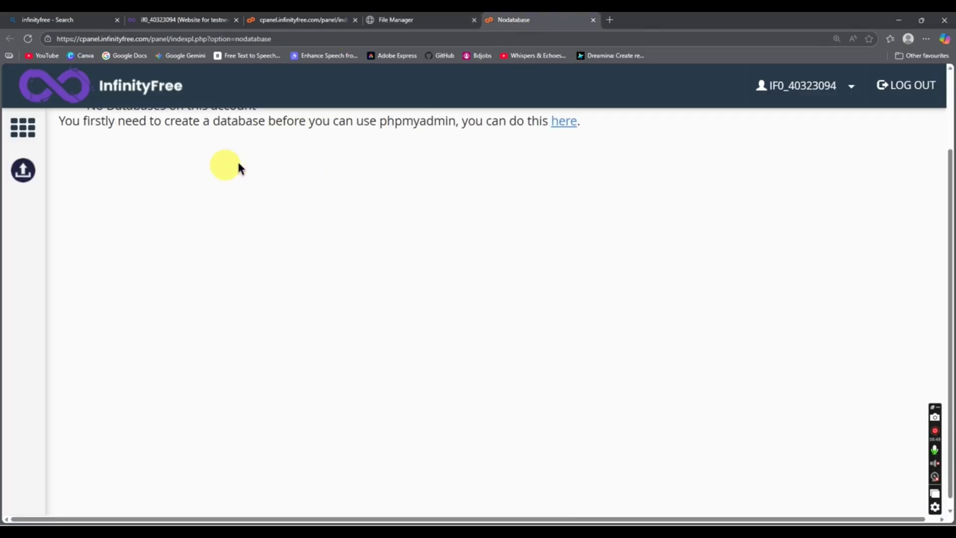
{"action": "left_click", "coordinate": [289, 17]}
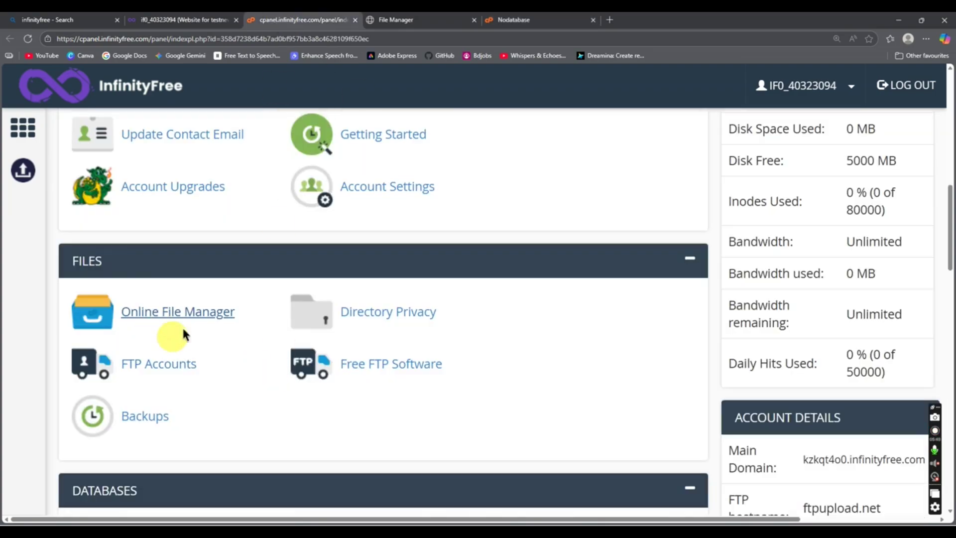
{"action": "scroll", "coordinate": [149, 334], "scroll_direction": "down", "scroll_amount": 4}
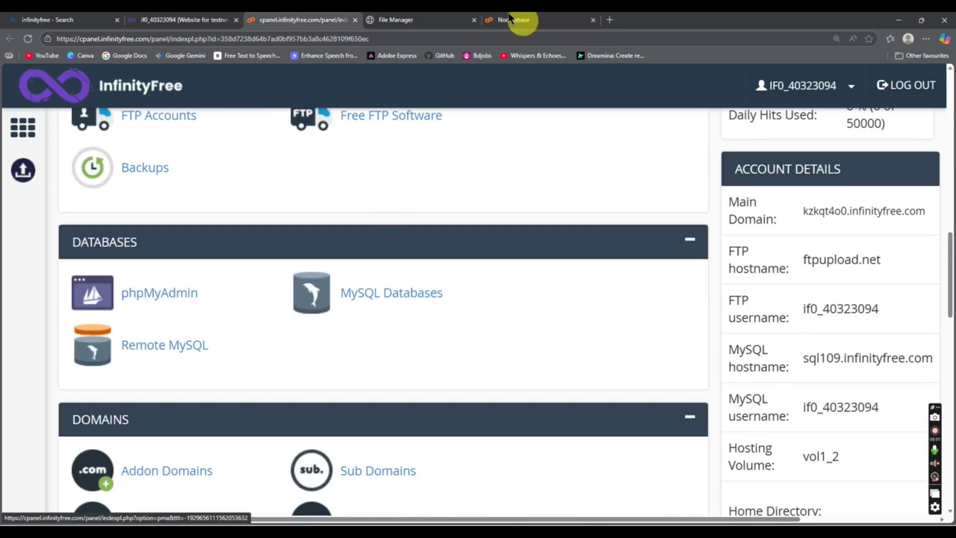
{"action": "left_click", "coordinate": [521, 19]}
{"action": "scroll", "coordinate": [413, 220], "scroll_direction": "up", "scroll_amount": 2}
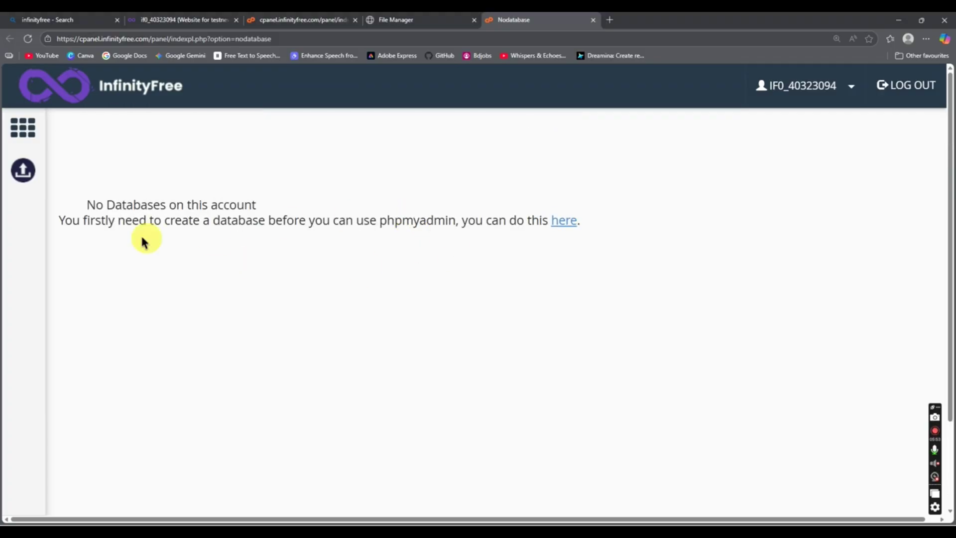
{"action": "left_click", "coordinate": [568, 229]}
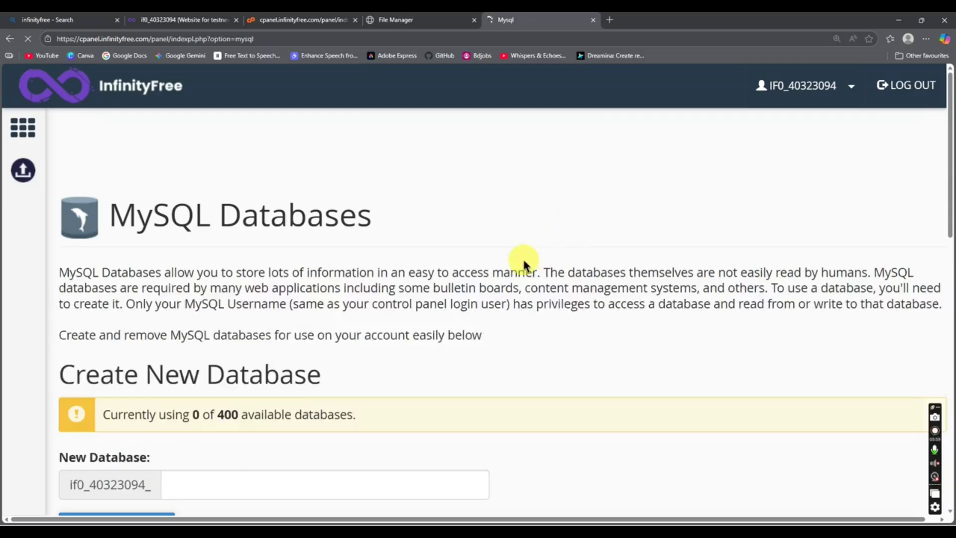
Step: Create a new MySQL database named restaurant_db
{"action": "scroll", "coordinate": [519, 271], "scroll_direction": "down", "scroll_amount": 5}
{"action": "left_click", "coordinate": [186, 240]}
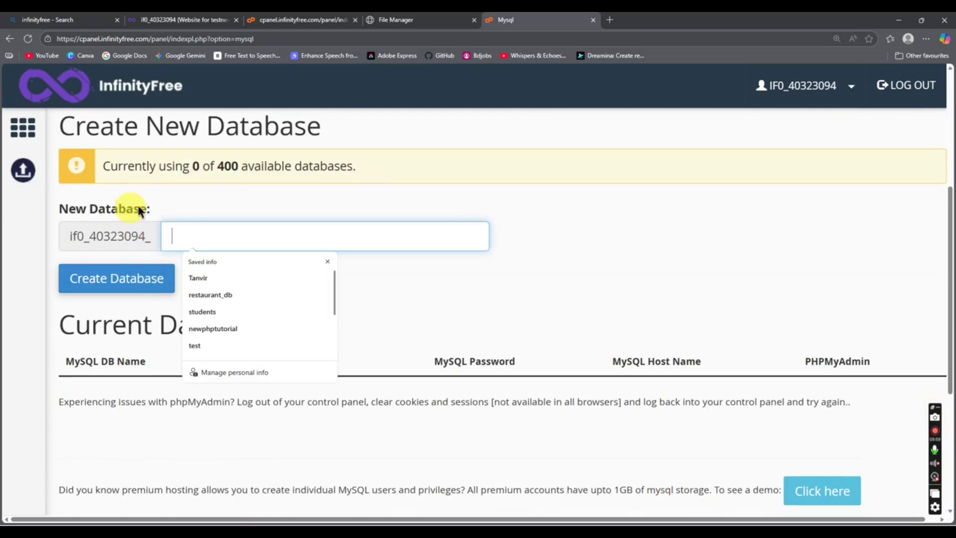
{"action": "left_click", "coordinate": [184, 233]}
{"action": "left_click", "coordinate": [218, 227]}
{"action": "left_click", "coordinate": [241, 241]}
{"action": "type", "text": "restaurant_db"}
{"action": "left_click", "coordinate": [164, 277]}
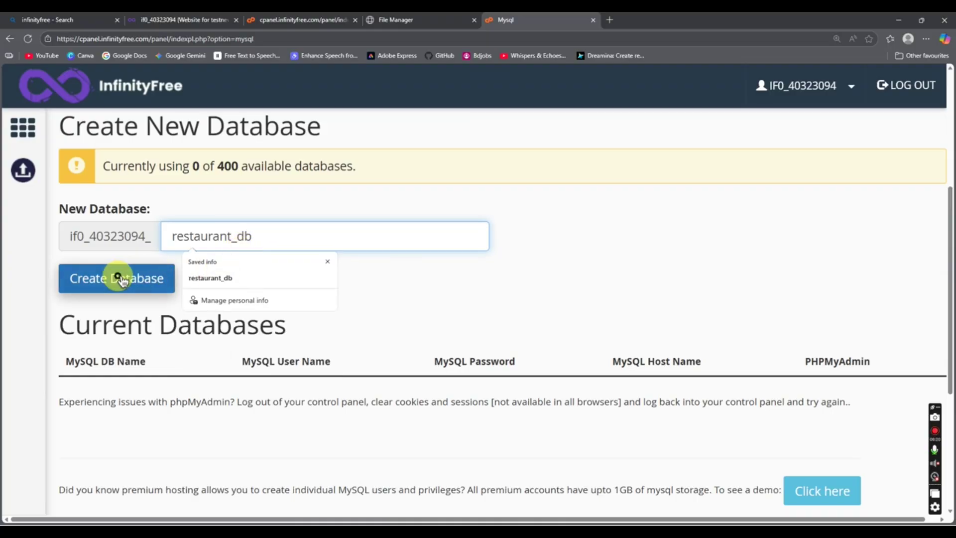
Step: Open the new restaurant_db database in phpMyAdmin via its Admin link
{"action": "scroll", "coordinate": [125, 288], "scroll_direction": "down", "scroll_amount": 1}
{"action": "scroll", "coordinate": [124, 287], "scroll_direction": "down", "scroll_amount": 7}
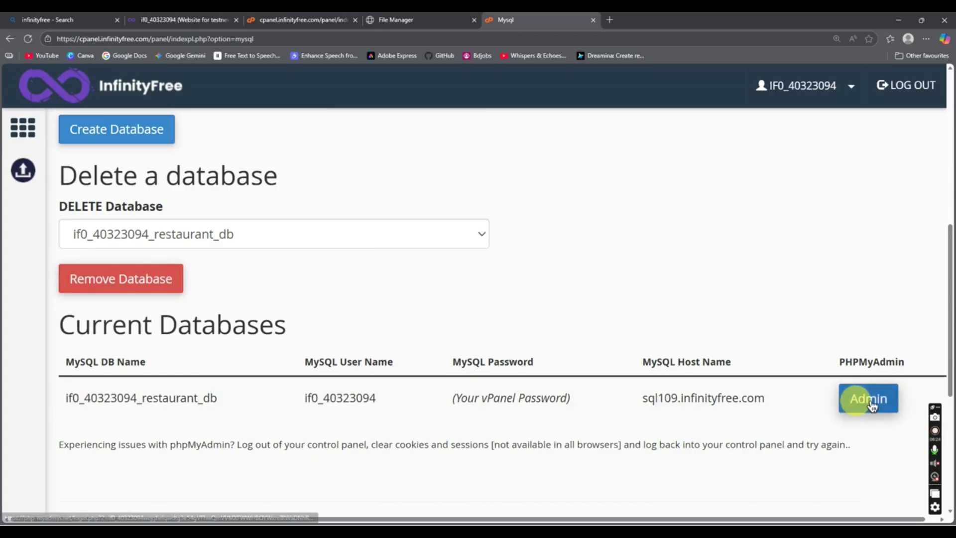
{"action": "left_click", "coordinate": [872, 398]}
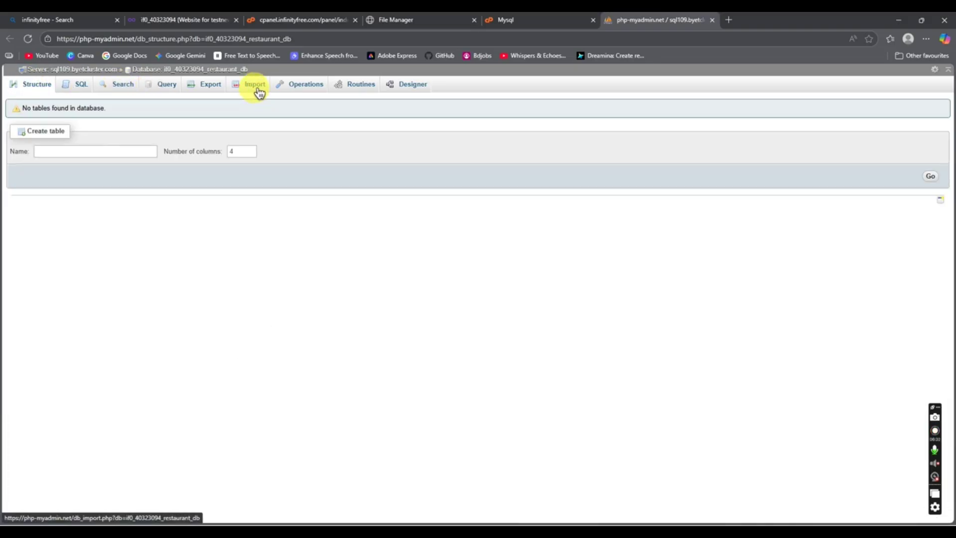
Step: Import restaurant_db.sql into the hosted database through phpMyAdmin's Import page
{"action": "left_click", "coordinate": [100, 154]}
{"action": "left_click", "coordinate": [249, 312]}
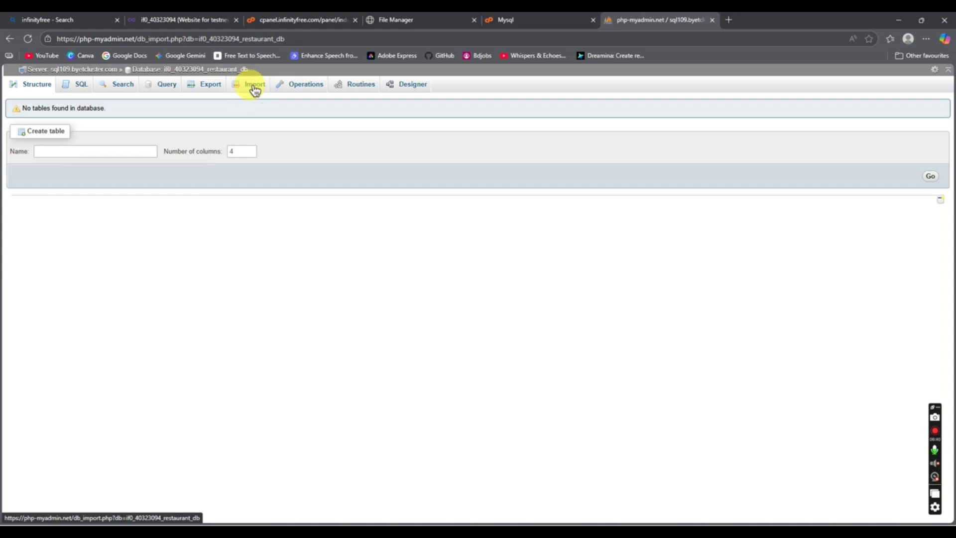
{"action": "left_click", "coordinate": [255, 89]}
{"action": "key", "text": "ctrl+plus"}
{"action": "key", "text": "ctrl+plus"}
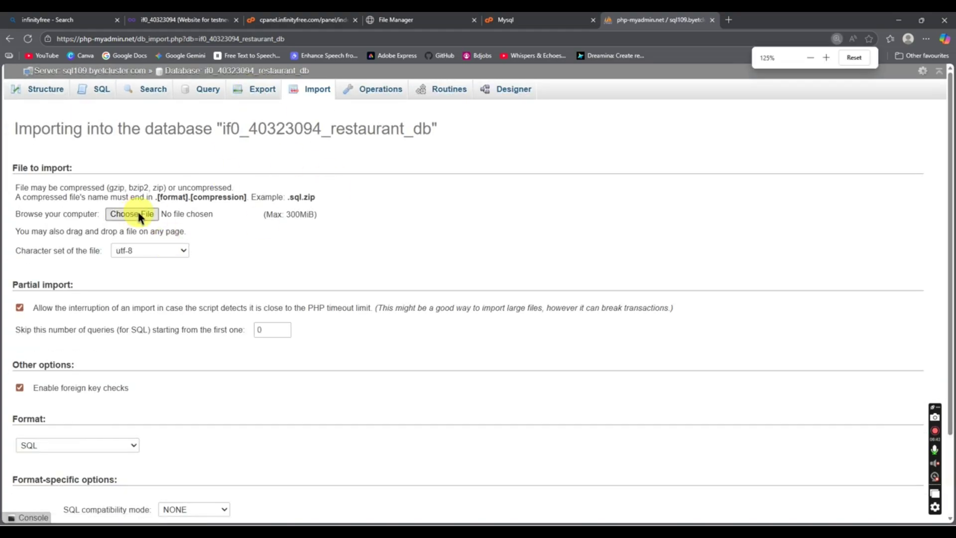
{"action": "left_click", "coordinate": [131, 216]}
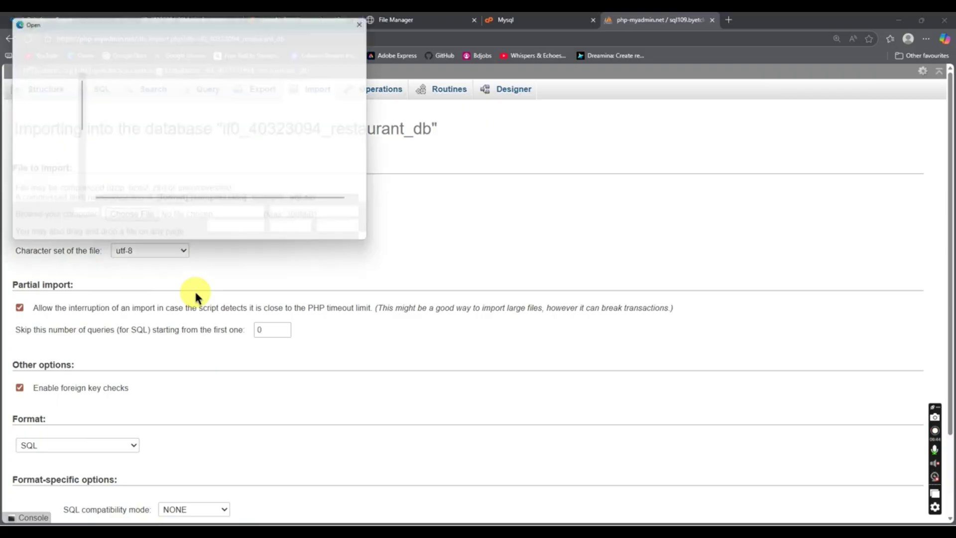
{"action": "left_click", "coordinate": [137, 106]}
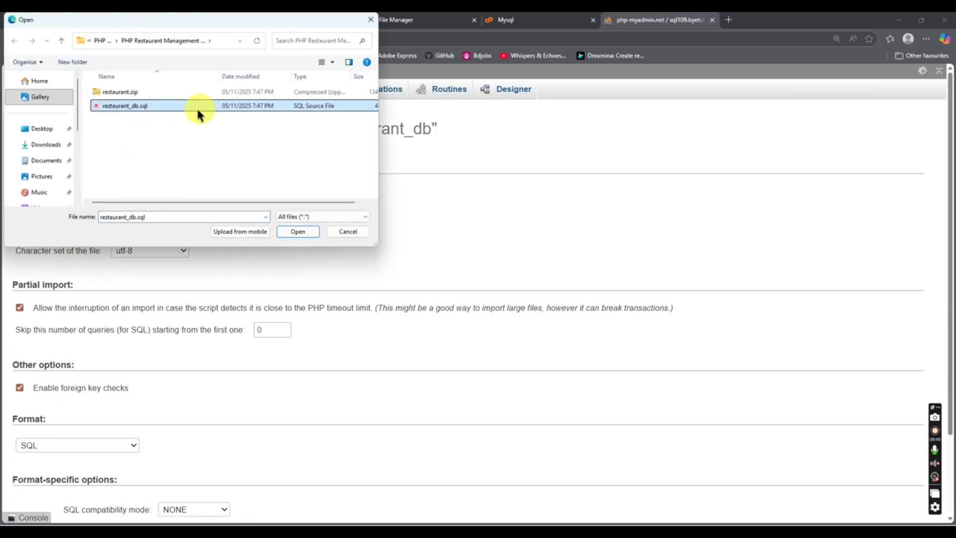
{"action": "left_click", "coordinate": [294, 231]}
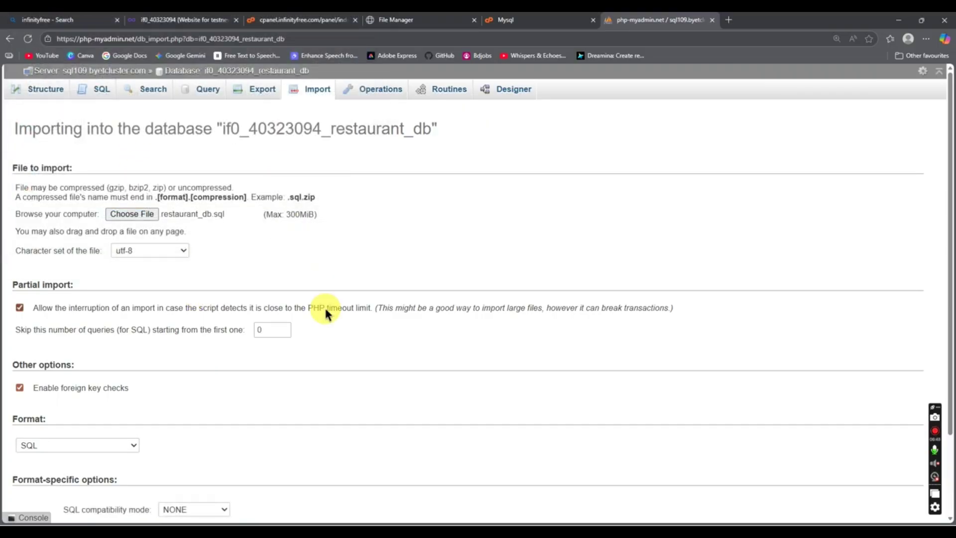
{"action": "scroll", "coordinate": [325, 309], "scroll_direction": "down", "scroll_amount": 2}
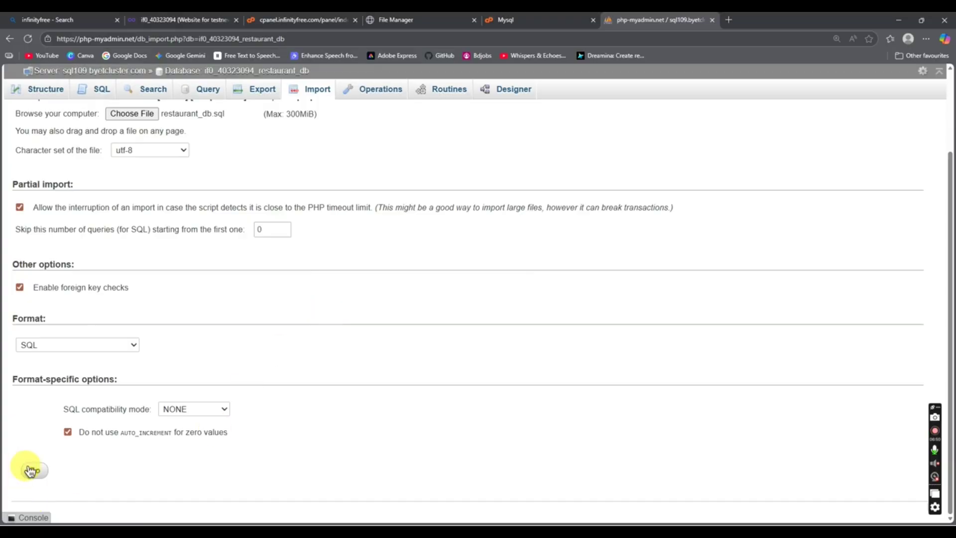
{"action": "left_click", "coordinate": [34, 472]}
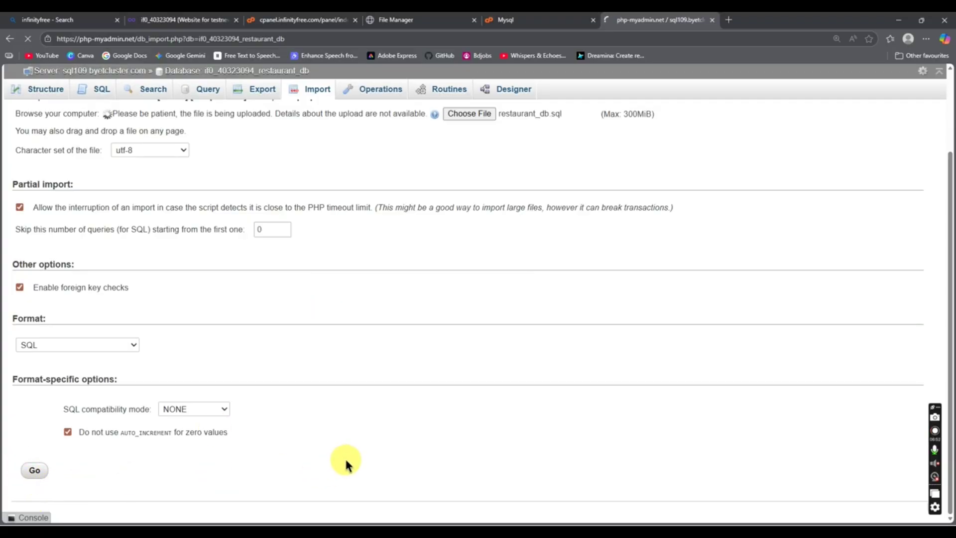
Step: Check the database lists menu_items, orders and users, then browse the orders table
{"action": "scroll", "coordinate": [348, 463], "scroll_direction": "down", "scroll_amount": 10}
{"action": "scroll", "coordinate": [214, 333], "scroll_direction": "up", "scroll_amount": 6}
{"action": "scroll", "coordinate": [214, 333], "scroll_direction": "up", "scroll_amount": 5}
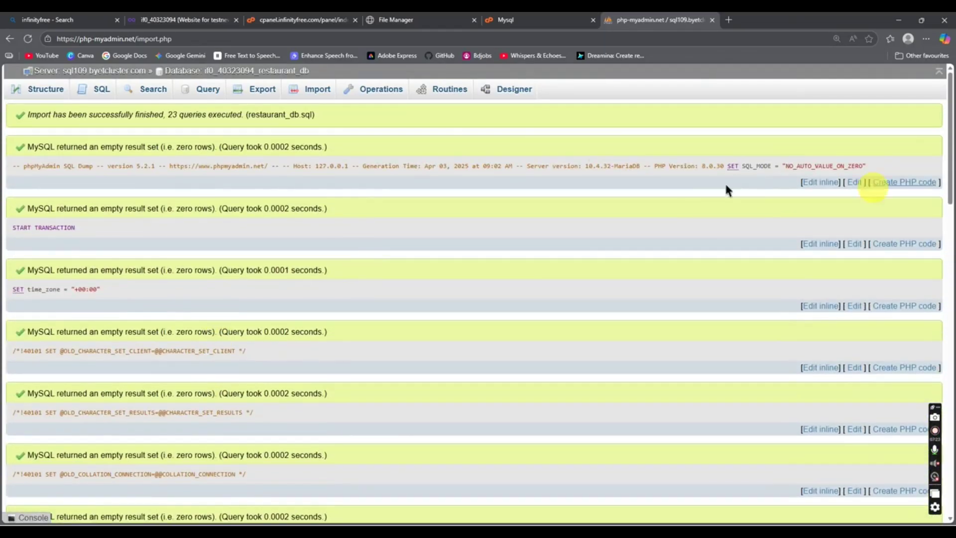
{"action": "left_click", "coordinate": [37, 94]}
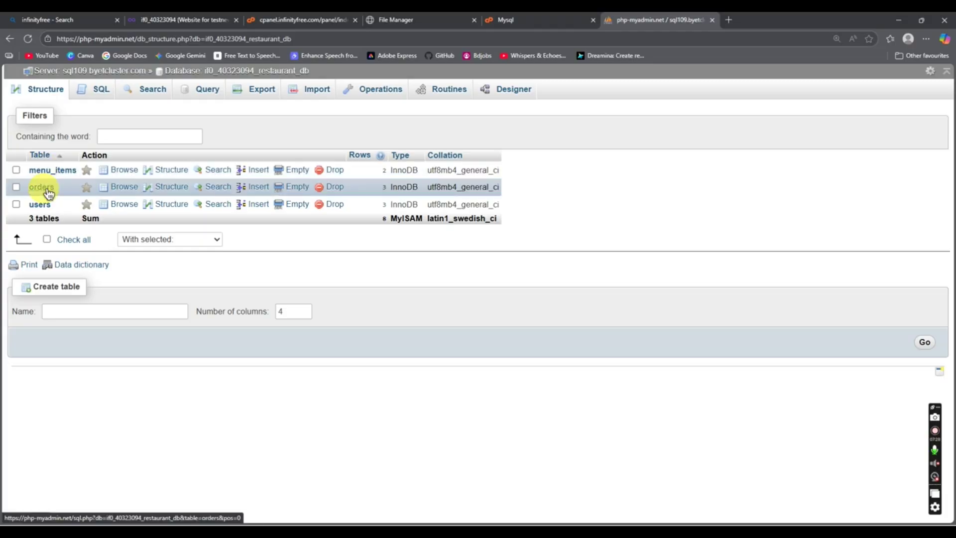
{"action": "left_click", "coordinate": [40, 188]}
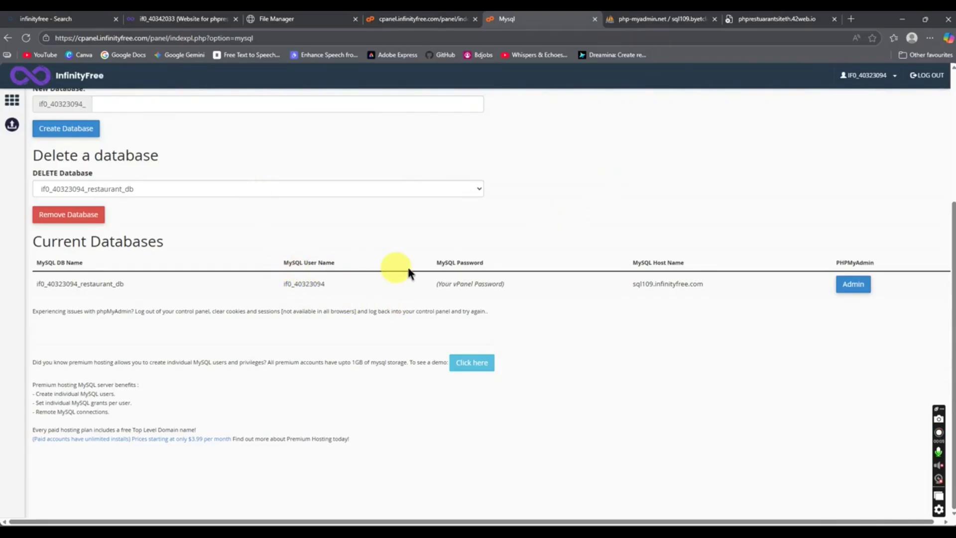
Step: Edit db.php from the htdocs listing to show its localhost, root and restaurant_db settings
{"action": "left_click", "coordinate": [270, 19]}
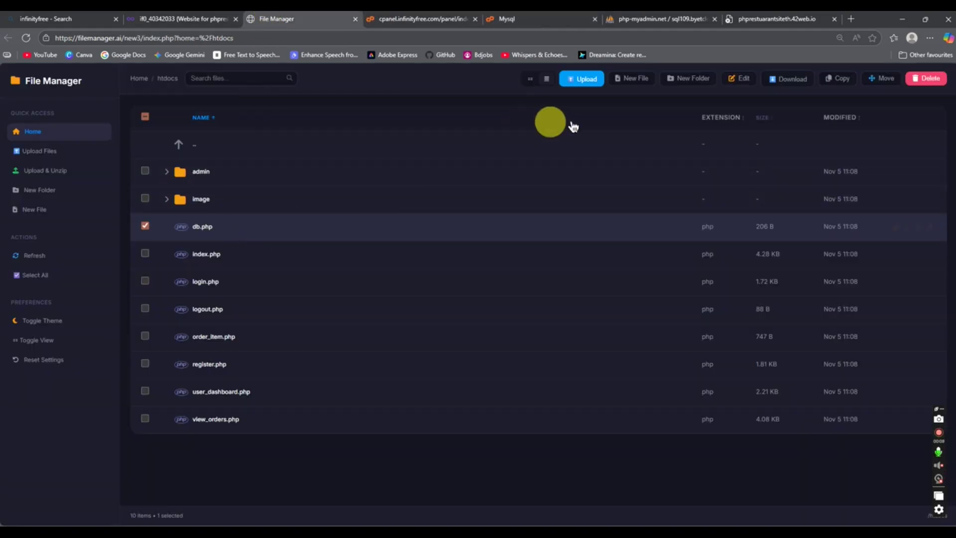
{"action": "right_click", "coordinate": [324, 230]}
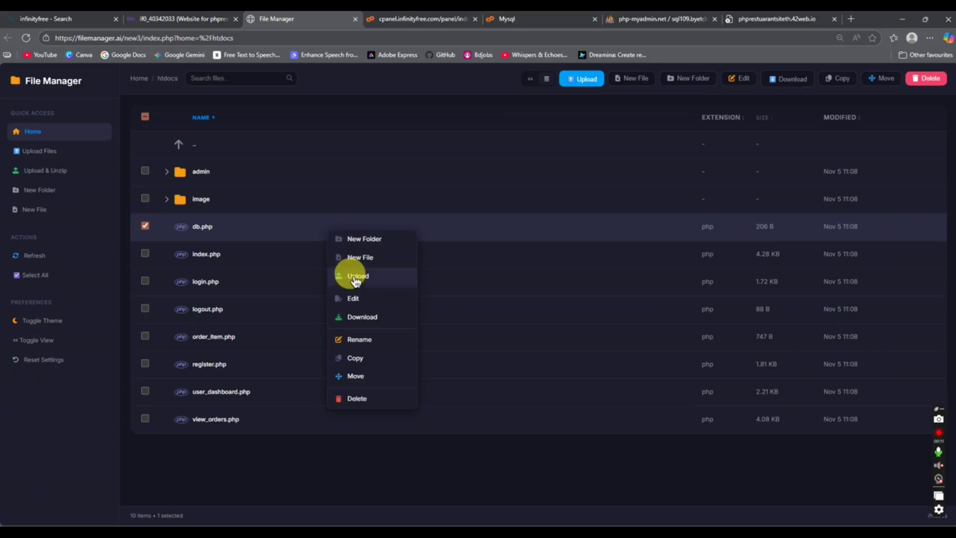
{"action": "left_click", "coordinate": [353, 298]}
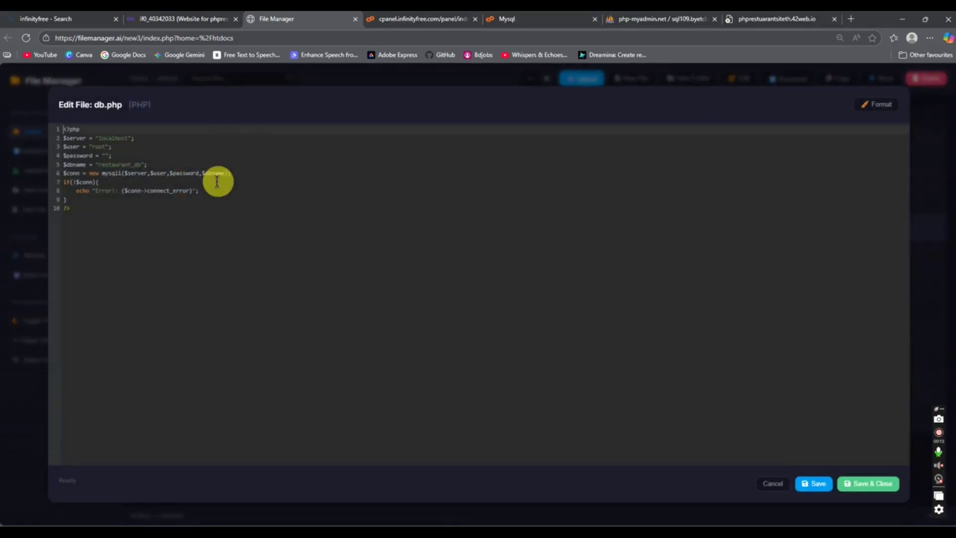
{"action": "scroll", "coordinate": [159, 204], "scroll_direction": "up", "scroll_amount": 5}
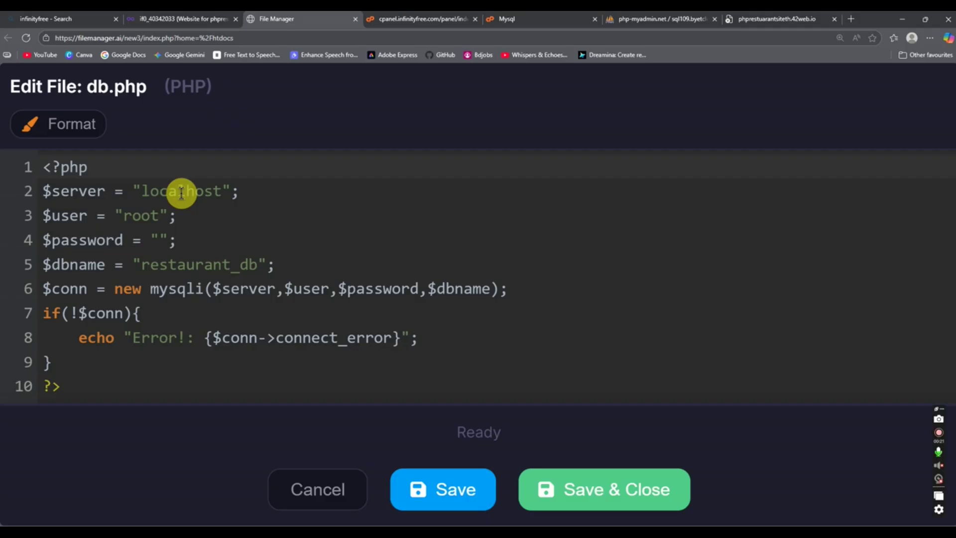
{"action": "key", "text": "super"}
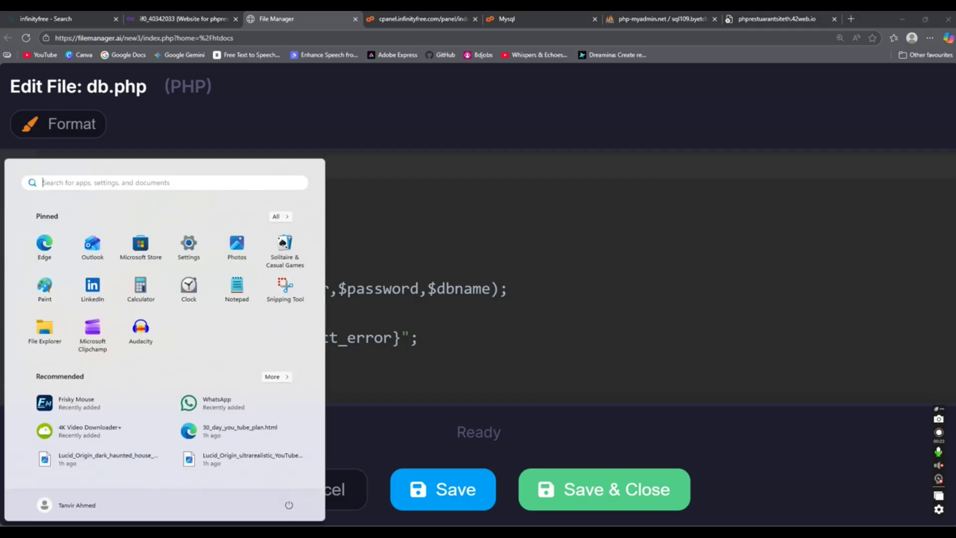
{"action": "type", "text": "xa"}
{"action": "key", "text": "Return"}
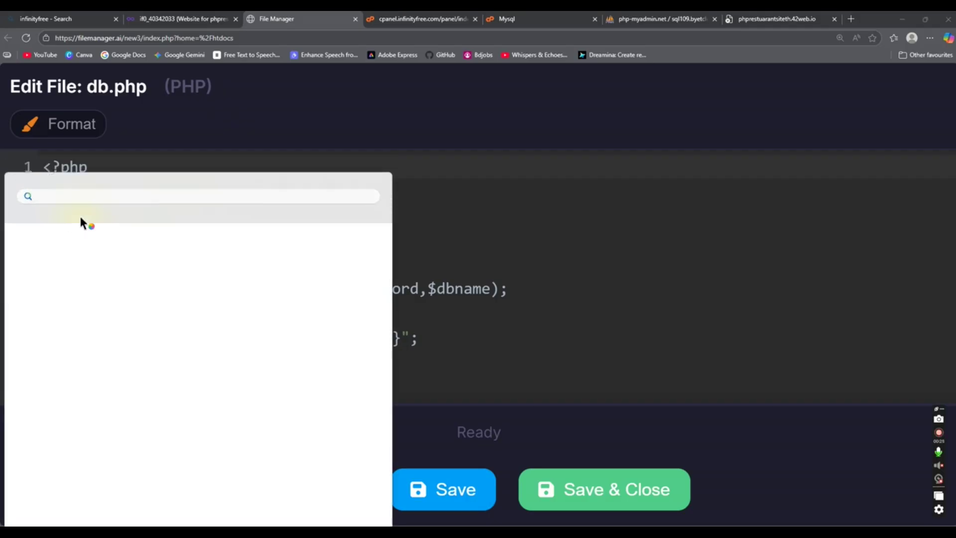
{"action": "left_click_drag", "start_coordinate": [202, 12], "coordinate": [537, 132]}
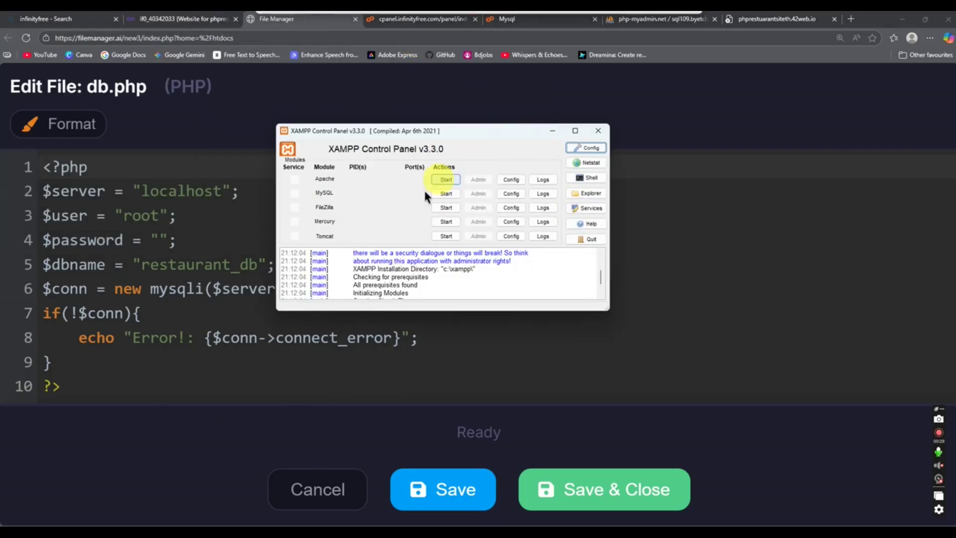
{"action": "left_click", "coordinate": [599, 131]}
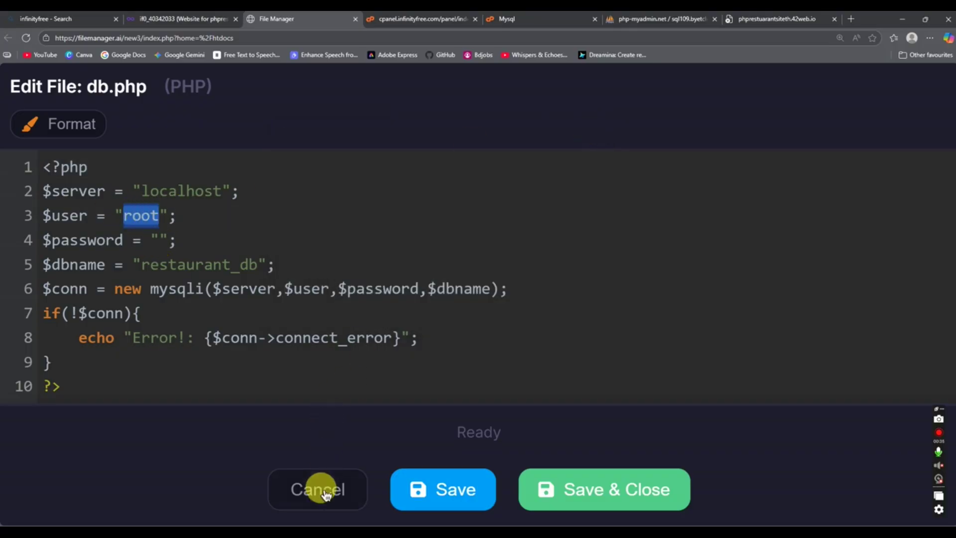
Step: Zoom in on the MySQL Databases page and read its password note about vPanel
{"action": "left_click", "coordinate": [581, 17]}
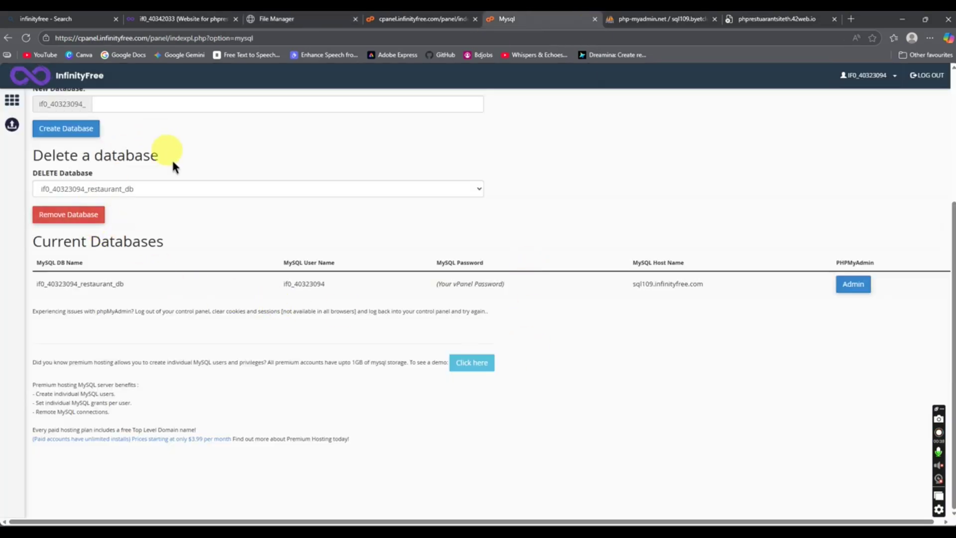
{"action": "key", "text": "ctrl+plus"}
{"action": "key", "text": "ctrl+plus"}
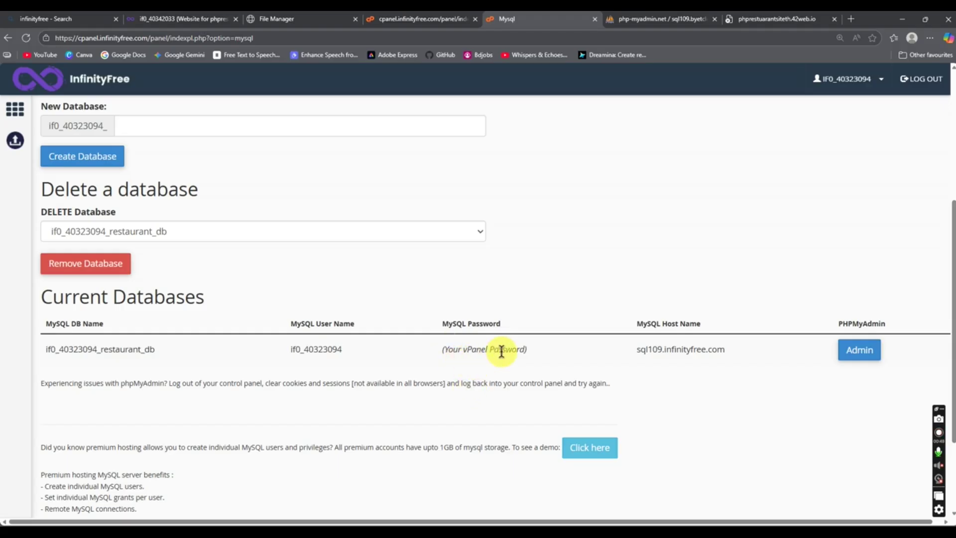
{"action": "left_click", "coordinate": [447, 354]}
{"action": "triple_click", "coordinate": [445, 355]}
{"action": "left_click", "coordinate": [523, 287]}
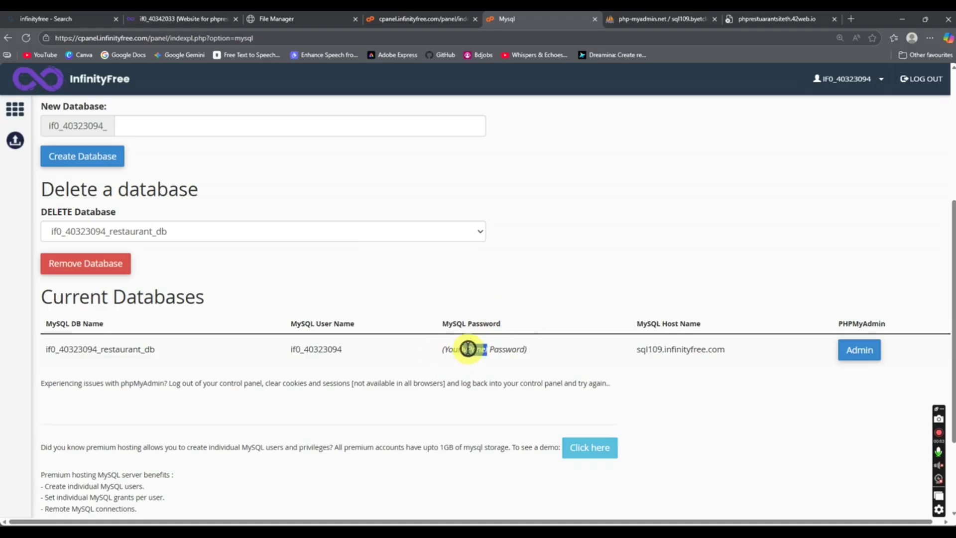
{"action": "left_click_drag", "start_coordinate": [468, 349], "coordinate": [463, 349]}
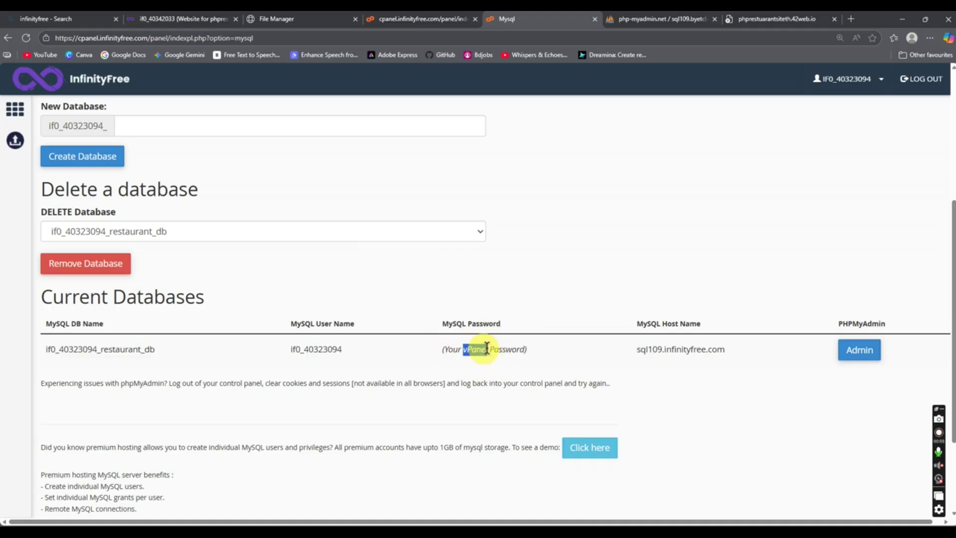
{"action": "left_click", "coordinate": [520, 291]}
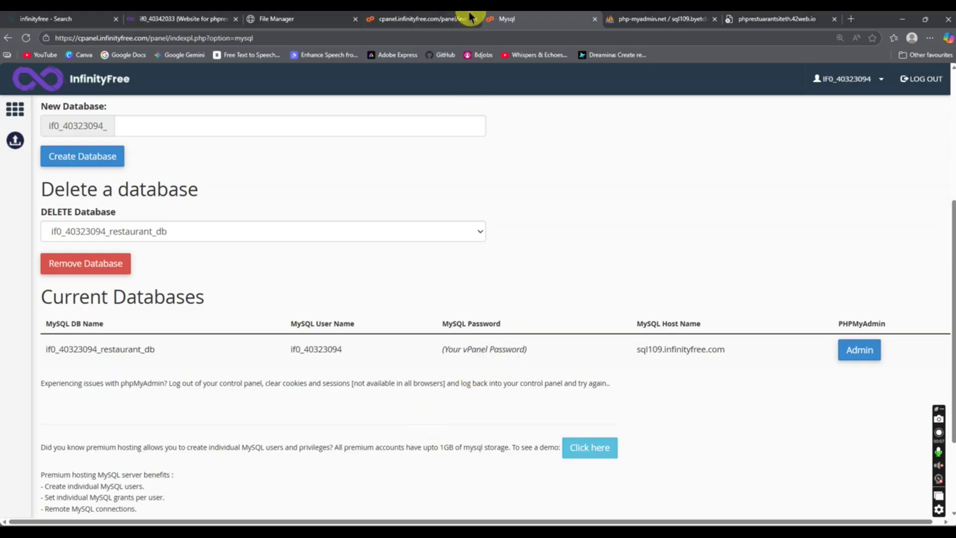
Step: Bring up the hosting account dashboard and scroll to Account Details
{"action": "left_click", "coordinate": [404, 18]}
{"action": "left_click", "coordinate": [337, 18]}
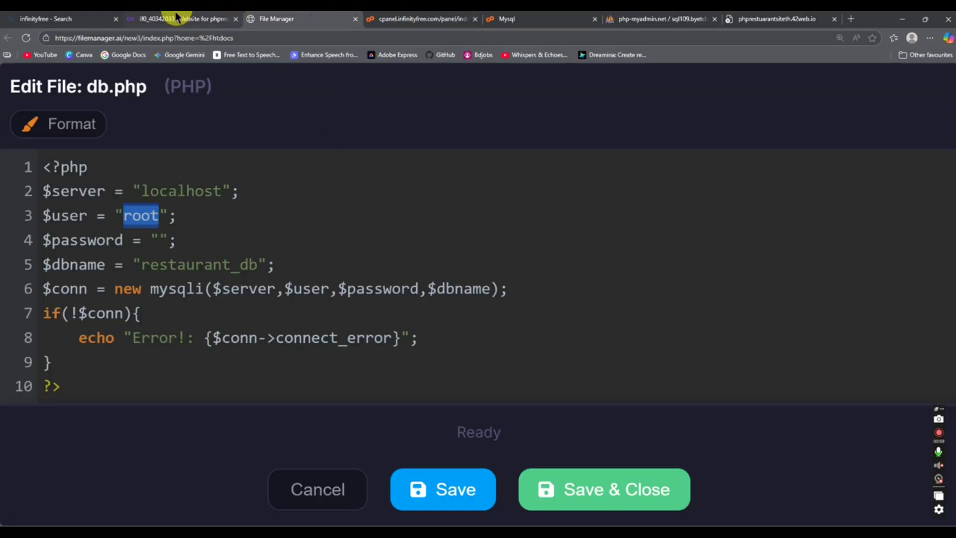
{"action": "left_click", "coordinate": [199, 19]}
{"action": "scroll", "coordinate": [558, 351], "scroll_direction": "down", "scroll_amount": 1}
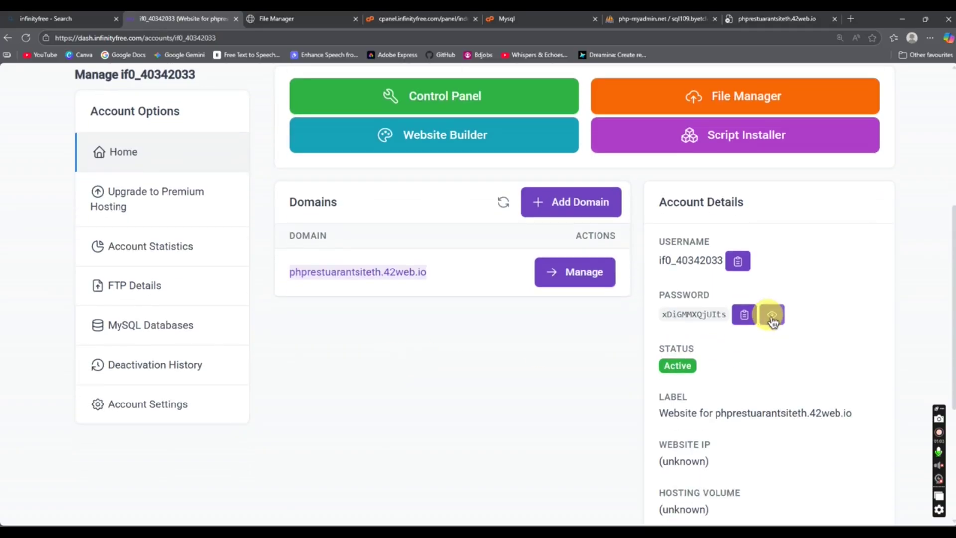
Step: Copy the account password and paste it as the password value on db.php line 4
{"action": "left_click", "coordinate": [686, 313]}
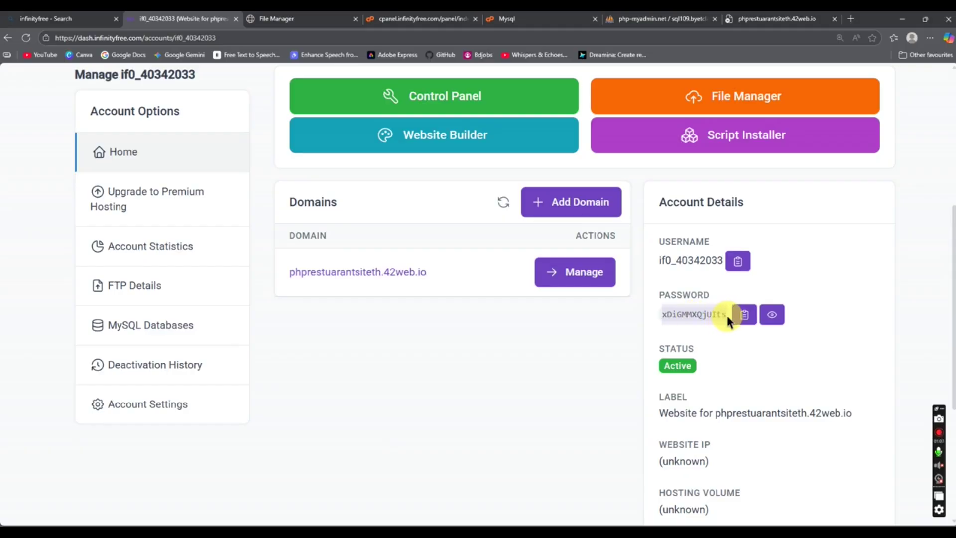
{"action": "right_click", "coordinate": [727, 315]}
{"action": "left_click", "coordinate": [740, 319]}
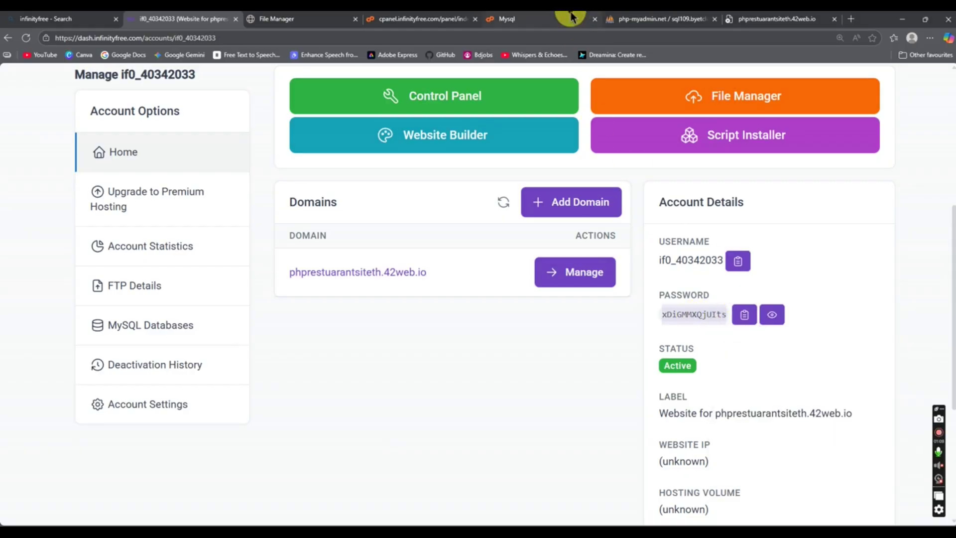
{"action": "left_click", "coordinate": [426, 19]}
{"action": "left_click", "coordinate": [298, 19]}
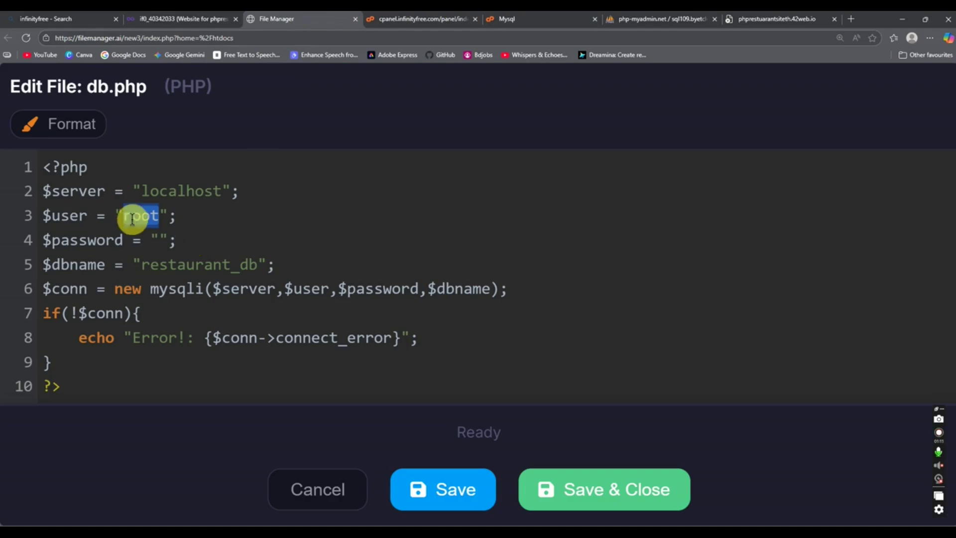
{"action": "left_click", "coordinate": [157, 240]}
{"action": "key", "text": "ctrl+v"}
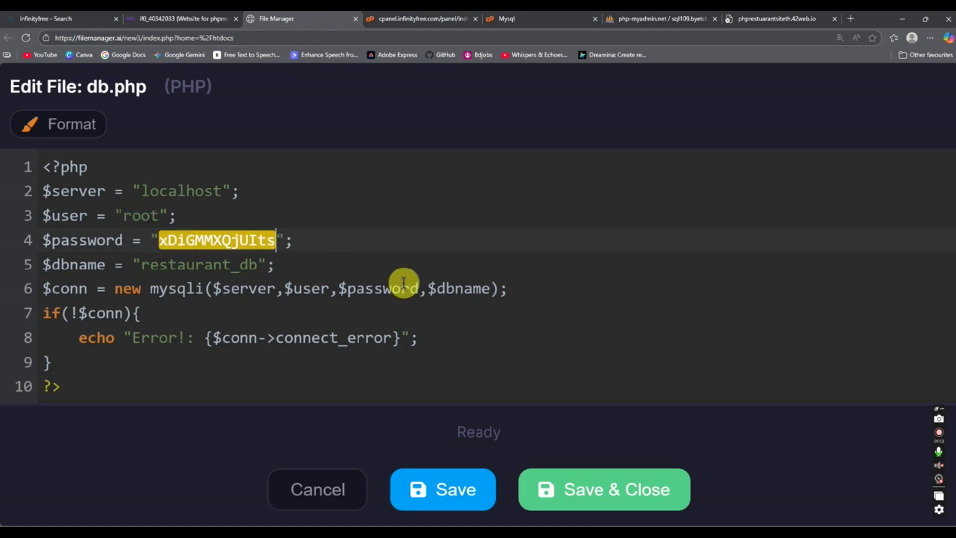
Step: Copy the MySQL username and paste it over root on db.php line 3
{"action": "left_click", "coordinate": [455, 18]}
{"action": "left_click", "coordinate": [515, 18]}
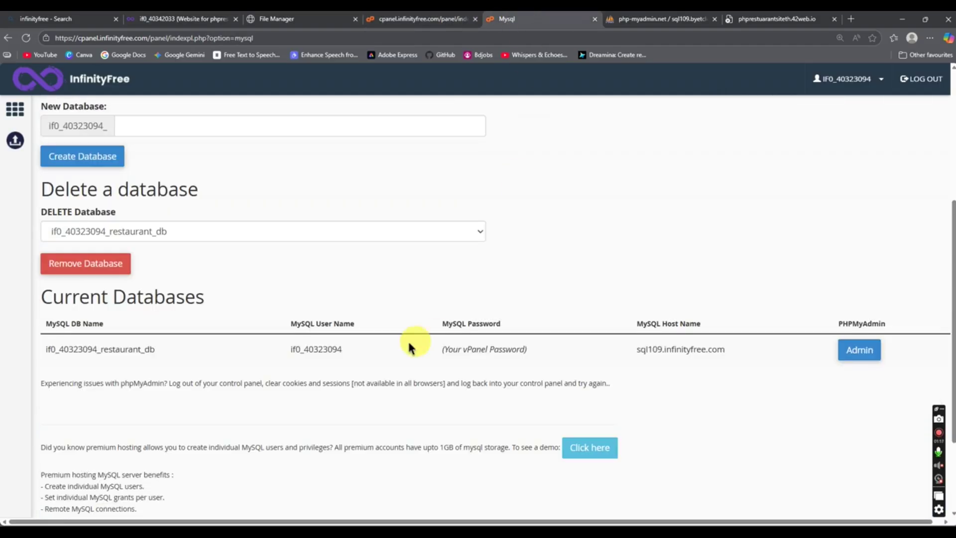
{"action": "right_click", "coordinate": [311, 345]}
{"action": "left_click", "coordinate": [337, 353]}
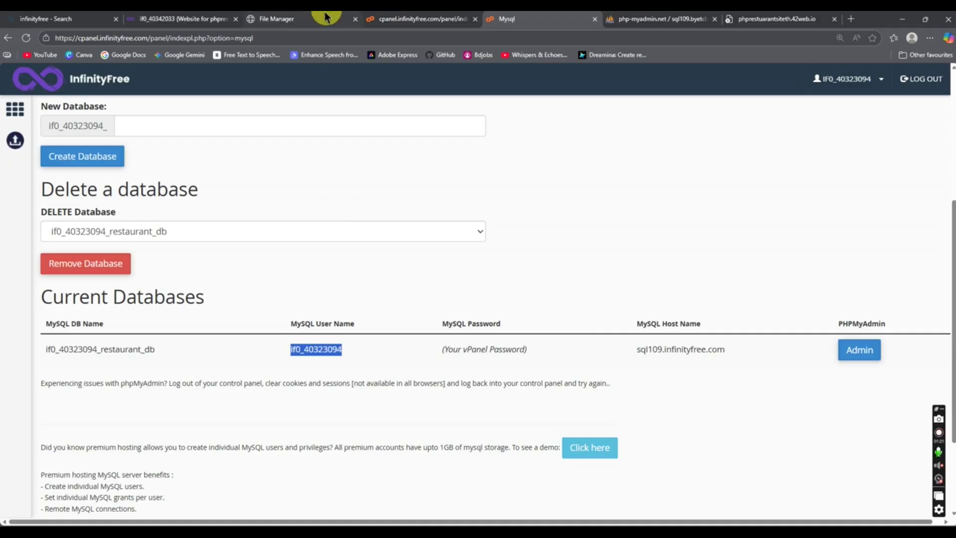
{"action": "left_click", "coordinate": [291, 18]}
{"action": "double_click", "coordinate": [142, 215]}
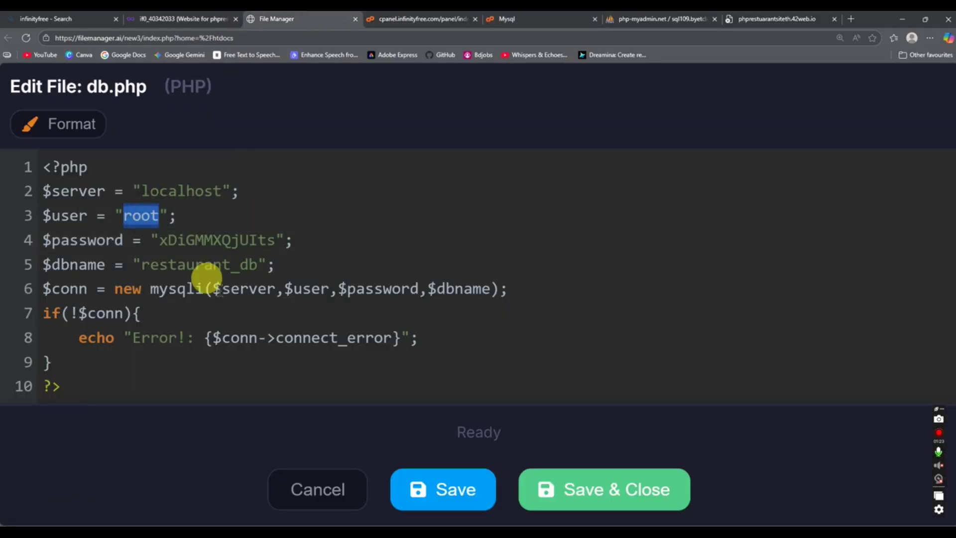
{"action": "key", "text": "ctrl+v"}
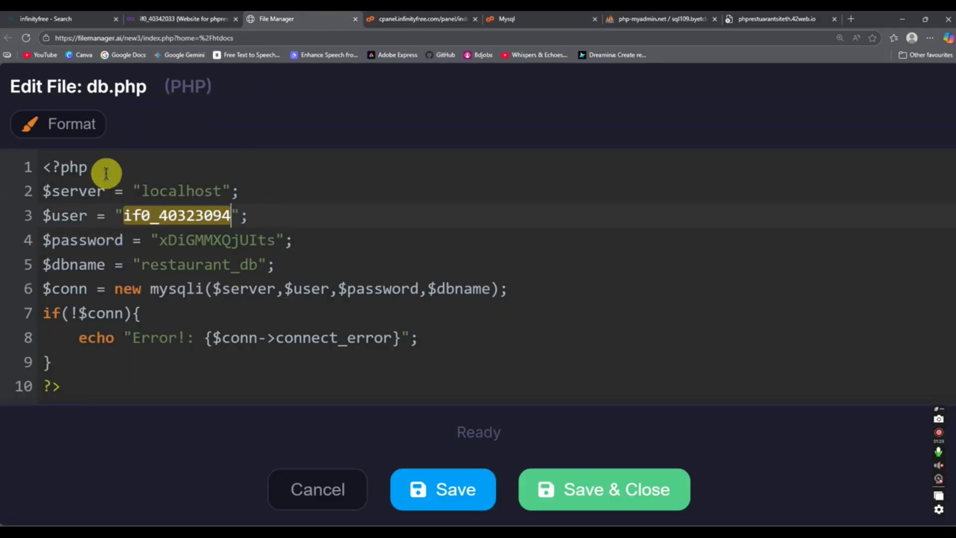
{"action": "left_click", "coordinate": [424, 19]}
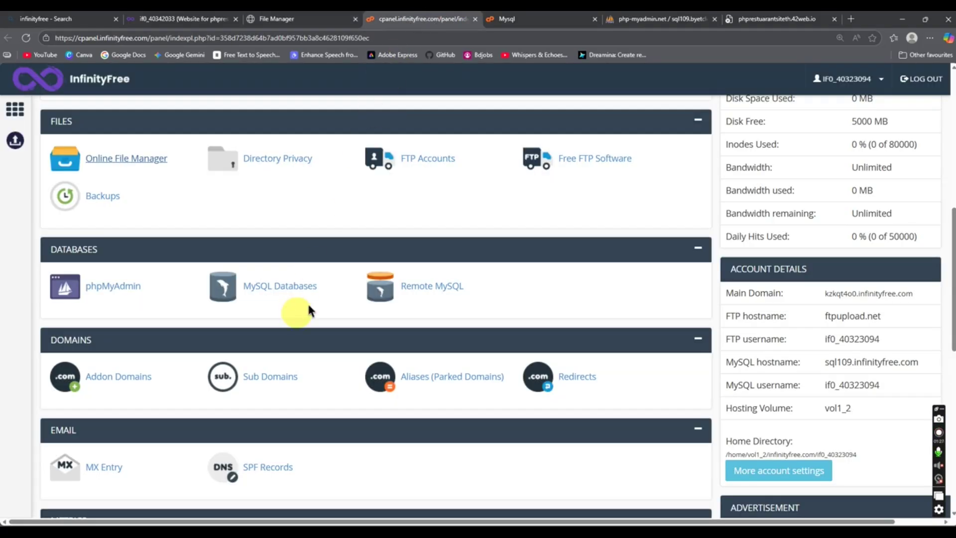
Step: Replace localhost on db.php line 2 with the MySQL host sql109.infinityfree.com
{"action": "left_click", "coordinate": [508, 19]}
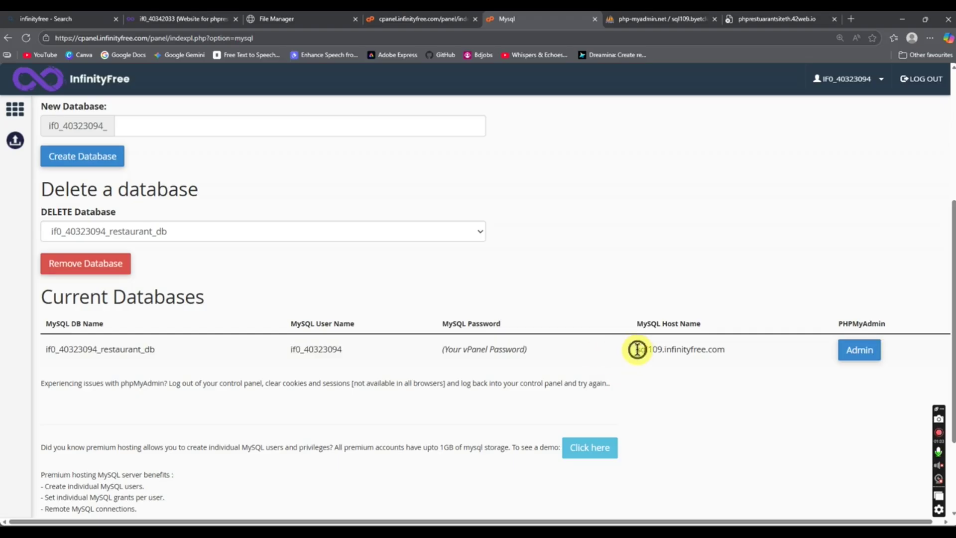
{"action": "left_click_drag", "start_coordinate": [637, 349], "coordinate": [732, 355]}
{"action": "right_click", "coordinate": [722, 351]}
{"action": "left_click", "coordinate": [740, 363]}
{"action": "left_click", "coordinate": [384, 19]}
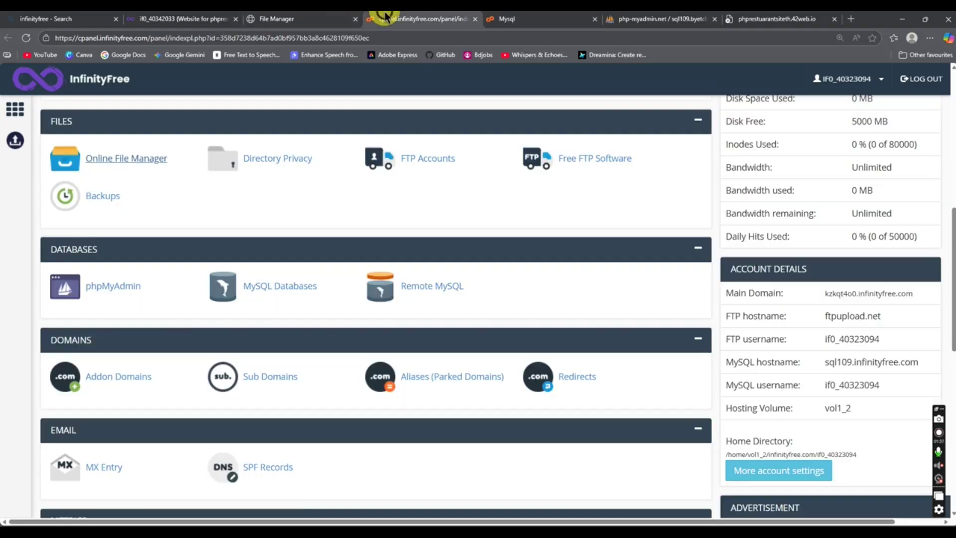
{"action": "left_click", "coordinate": [307, 19]}
{"action": "double_click", "coordinate": [198, 190]}
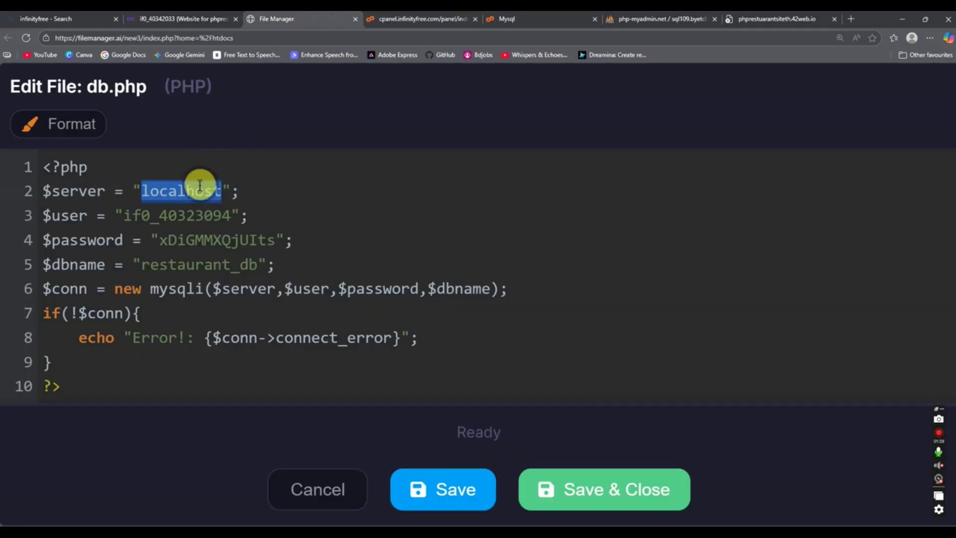
{"action": "key", "text": "ctrl+v"}
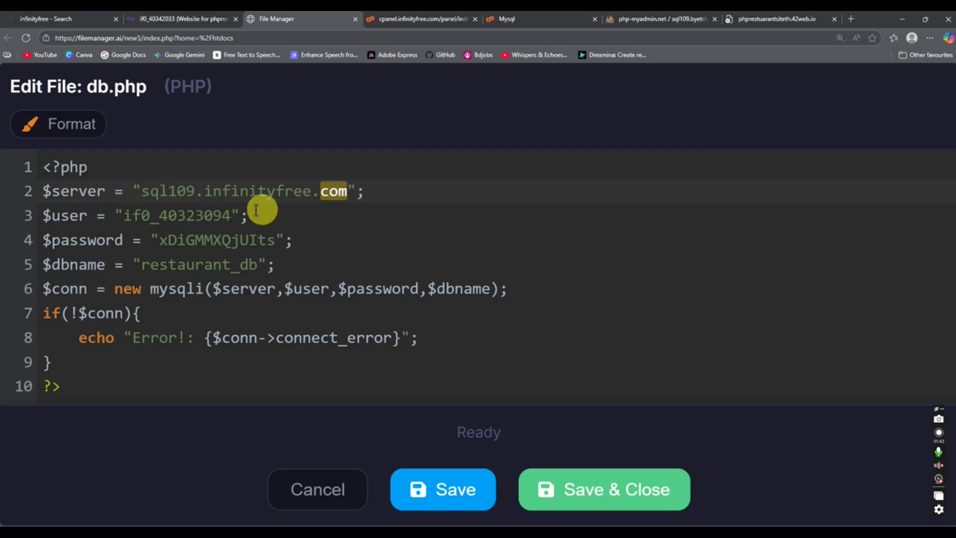
Step: Check the host name against the database list and save db.php
{"action": "left_click", "coordinate": [419, 19]}
{"action": "left_click", "coordinate": [531, 19]}
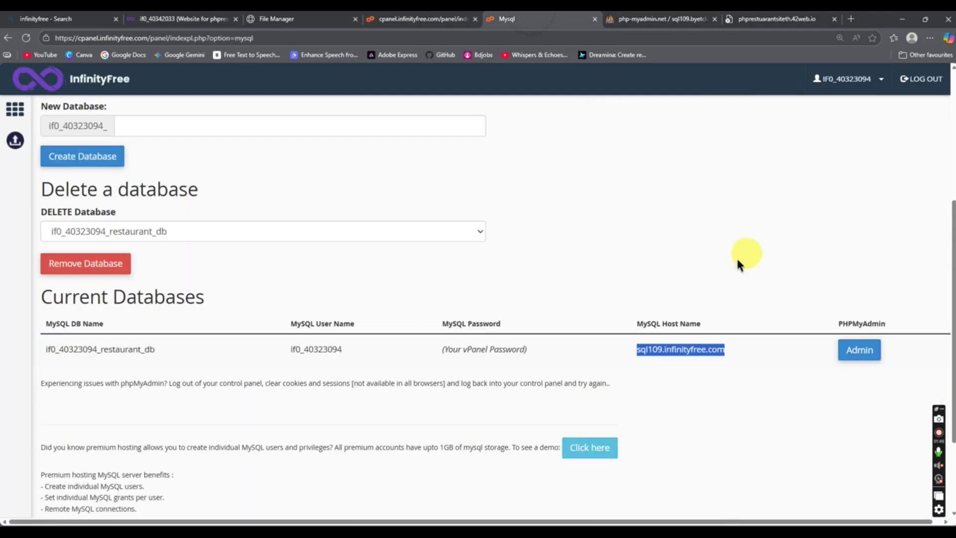
{"action": "left_click", "coordinate": [294, 19]}
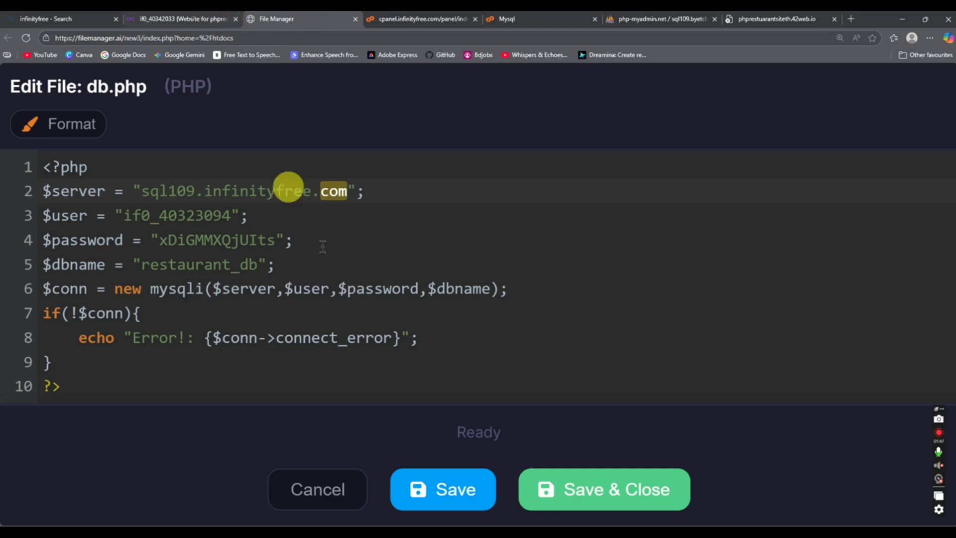
{"action": "left_click", "coordinate": [439, 492]}
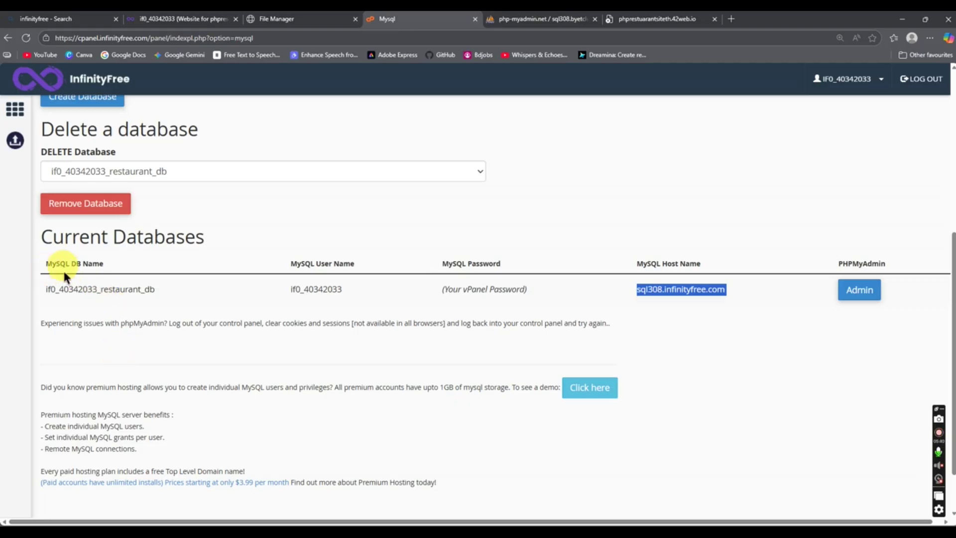
Step: Copy the account-prefixed restaurant_db name and reopen db.php for editing
{"action": "double_click", "coordinate": [91, 289]}
{"action": "right_click", "coordinate": [98, 288]}
{"action": "left_click", "coordinate": [128, 300]}
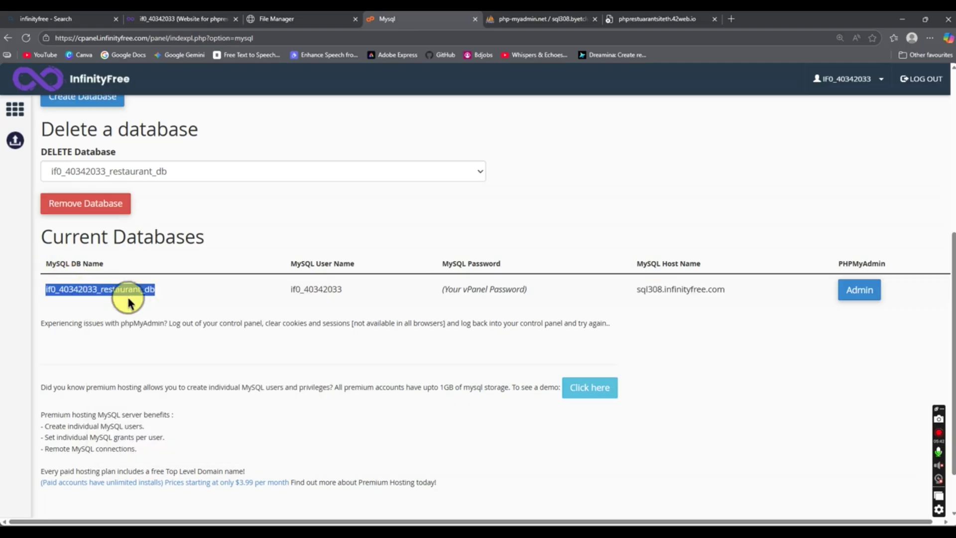
{"action": "left_click", "coordinate": [283, 20]}
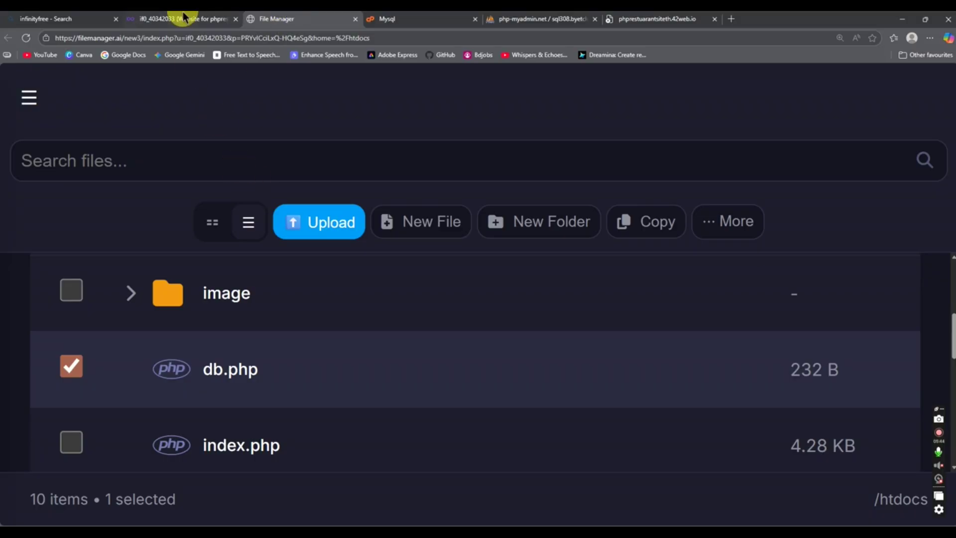
{"action": "left_click", "coordinate": [183, 19]}
{"action": "left_click", "coordinate": [322, 18]}
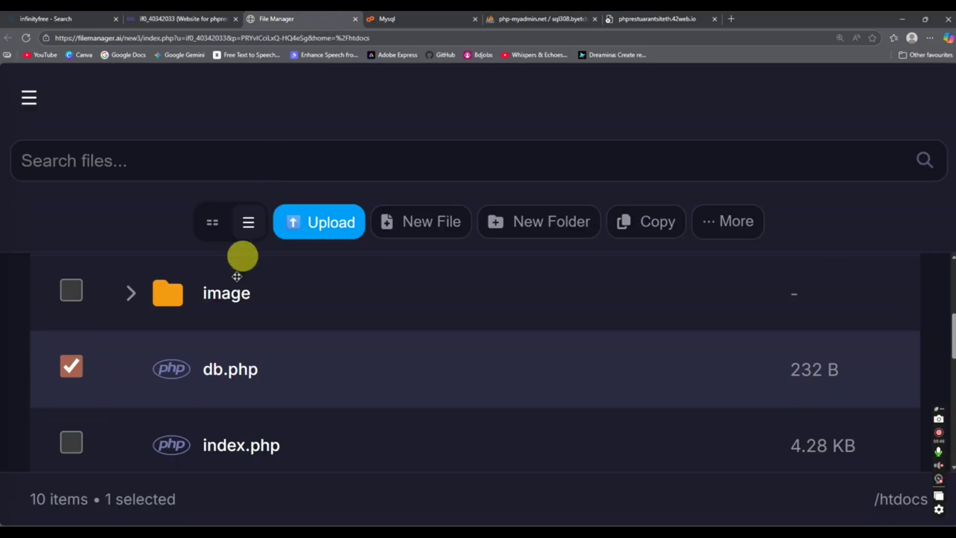
{"action": "right_click", "coordinate": [238, 385]}
{"action": "left_click", "coordinate": [309, 105]}
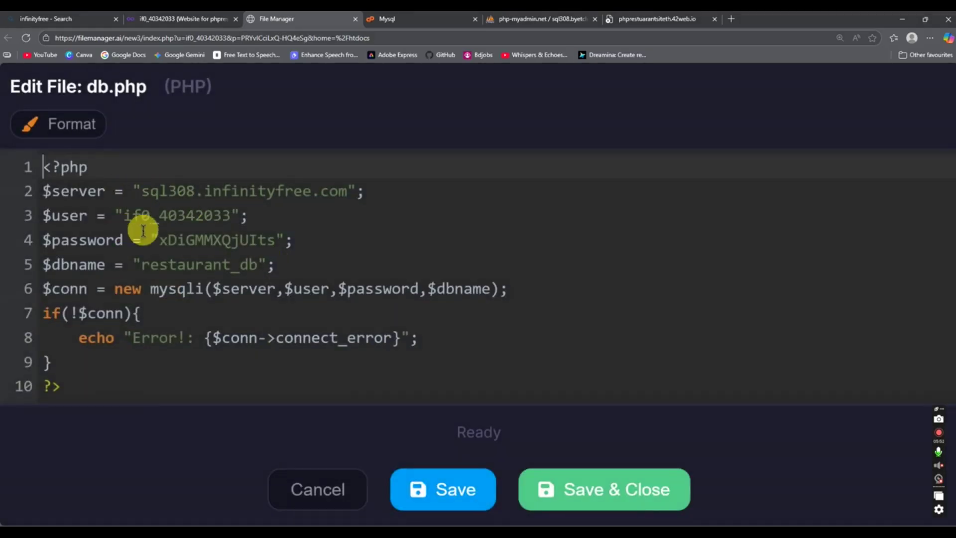
Step: Replace restaurant_db on line 5 with the prefixed name, verify it, then Save & Close
{"action": "double_click", "coordinate": [156, 266]}
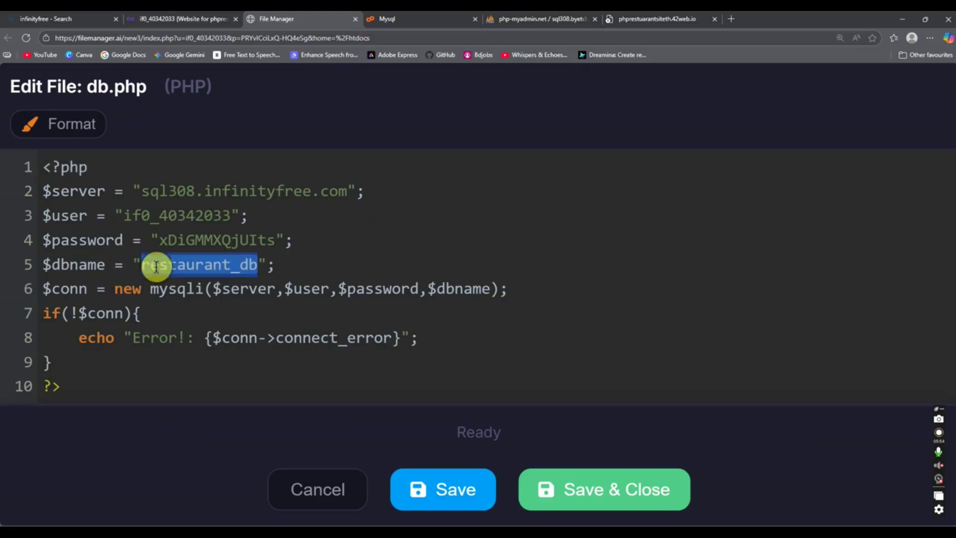
{"action": "key", "text": "ctrl+v"}
{"action": "left_click", "coordinate": [443, 19]}
{"action": "left_click", "coordinate": [526, 17]}
{"action": "left_click", "coordinate": [449, 18]}
{"action": "scroll", "coordinate": [93, 293], "scroll_direction": "up", "scroll_amount": 6}
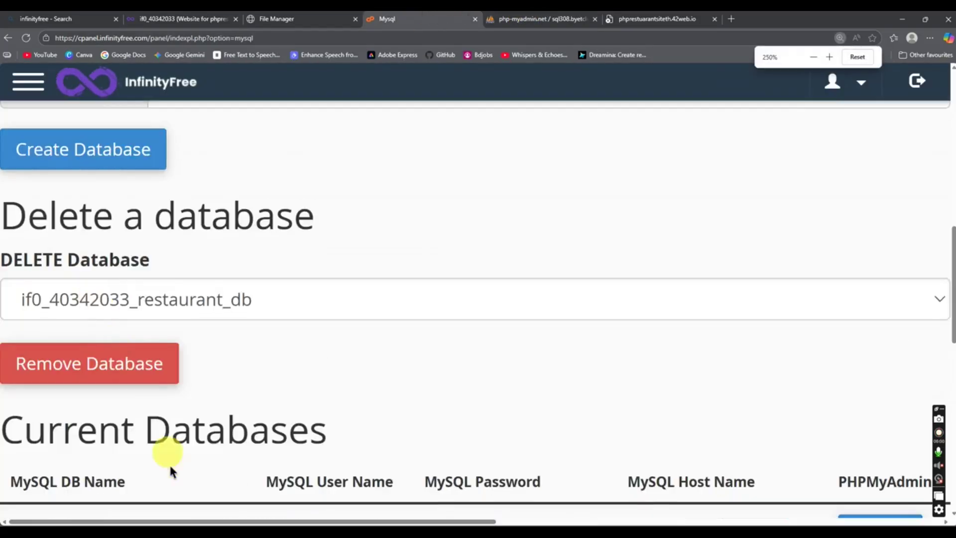
{"action": "left_click_drag", "start_coordinate": [125, 287], "coordinate": [217, 291]}
{"action": "left_click", "coordinate": [214, 331]}
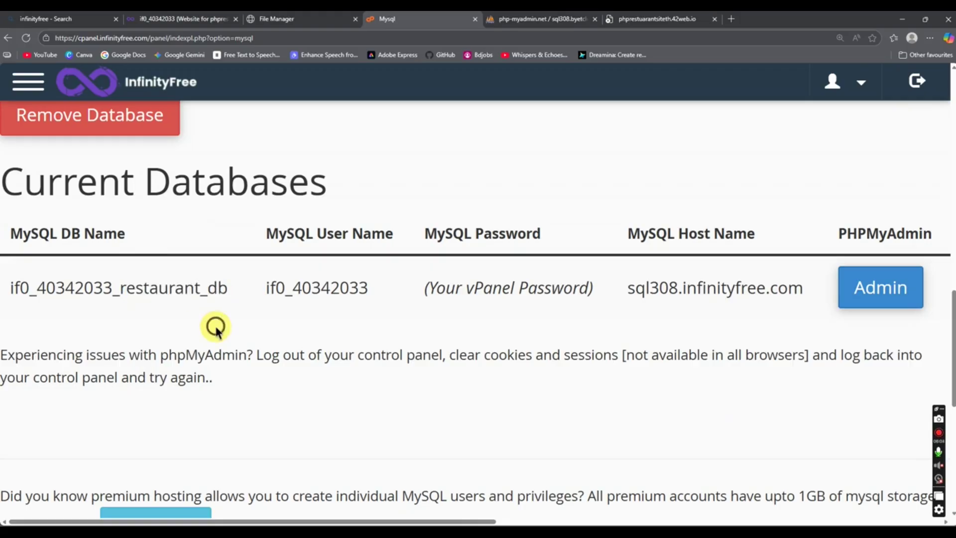
{"action": "left_click_drag", "start_coordinate": [107, 288], "coordinate": [105, 333]}
{"action": "left_click", "coordinate": [167, 331]}
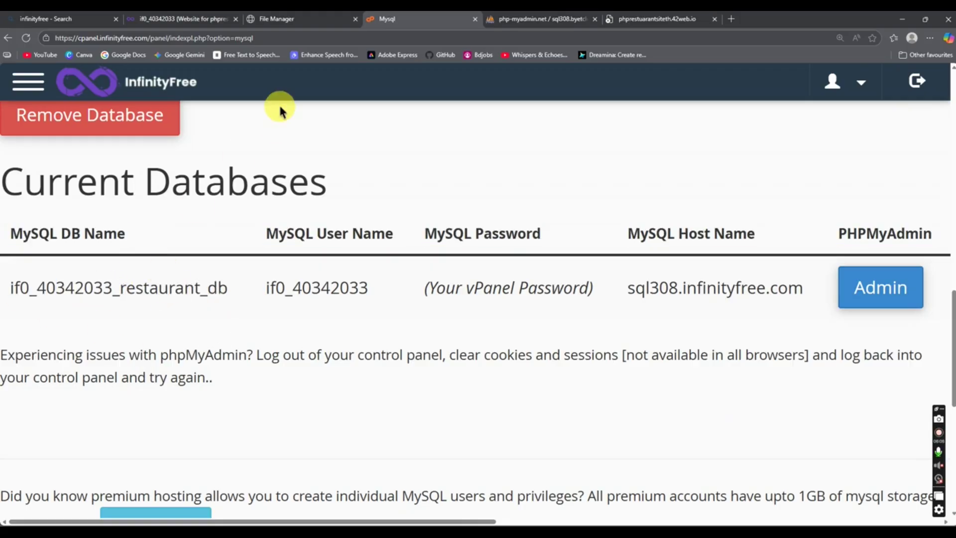
{"action": "left_click", "coordinate": [276, 19]}
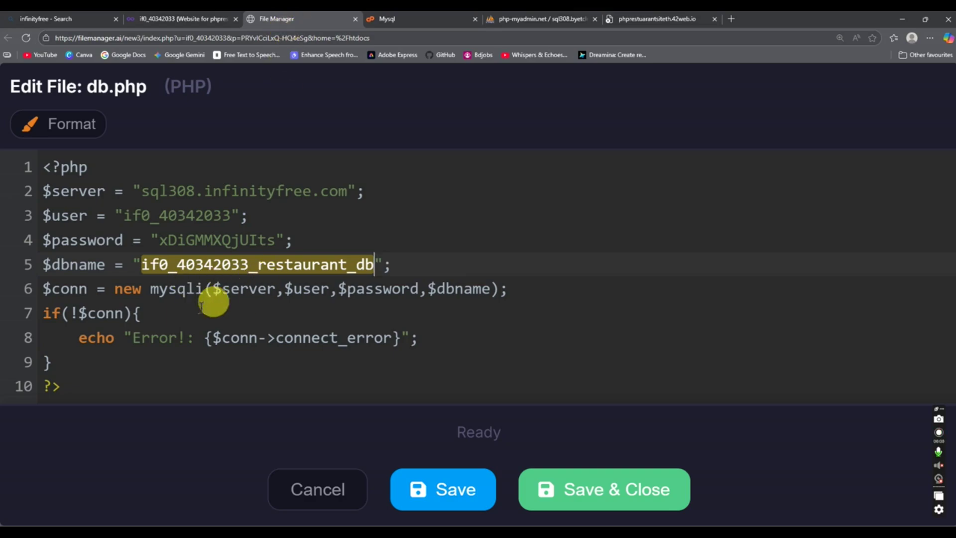
{"action": "left_click", "coordinate": [605, 507]}
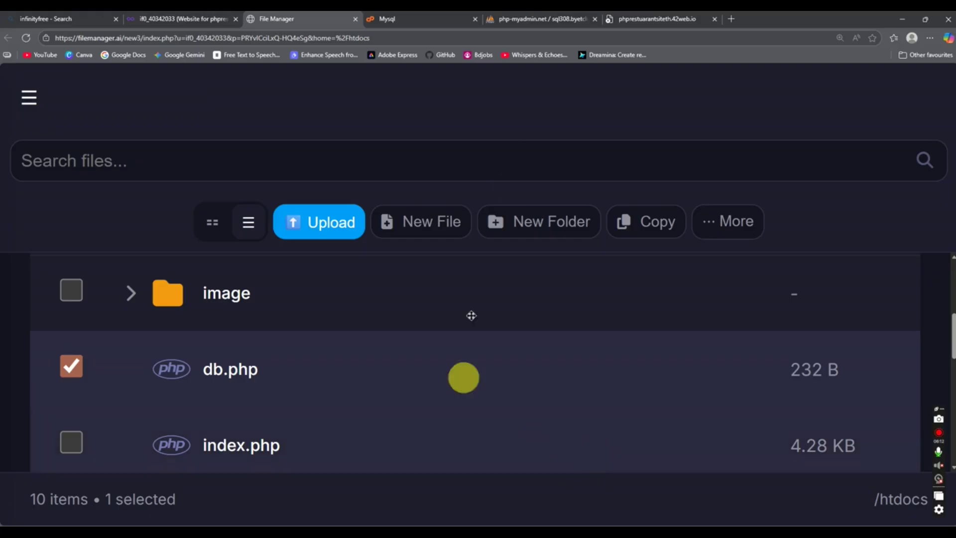
Step: Reload the live restaurant site and go to the registration page
{"action": "left_click", "coordinate": [609, 20]}
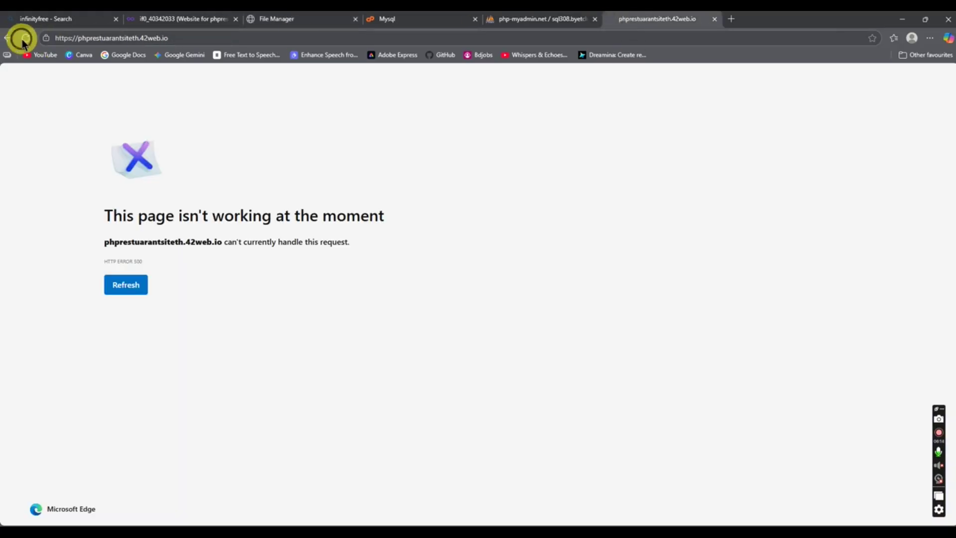
{"action": "left_click", "coordinate": [22, 39]}
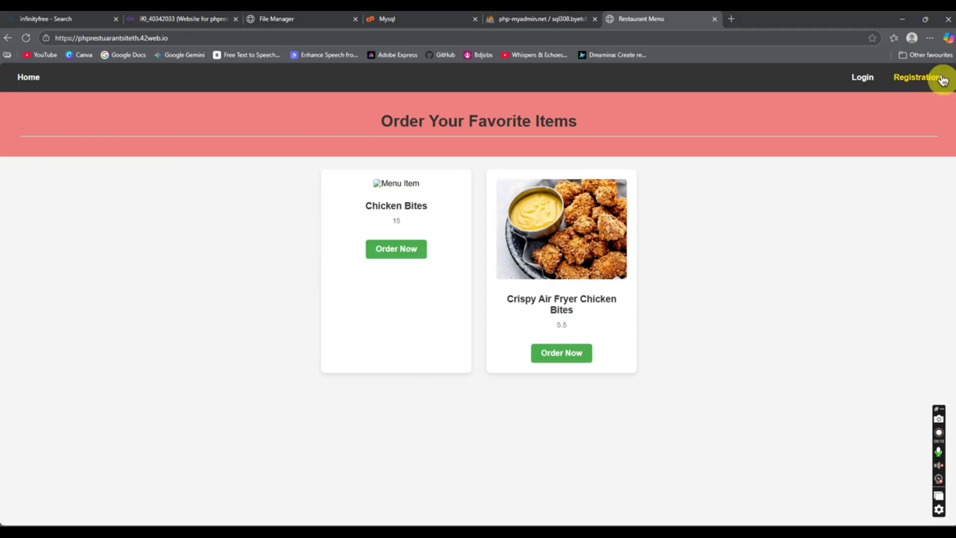
{"action": "left_click", "coordinate": [907, 77]}
{"action": "left_click", "coordinate": [226, 128]}
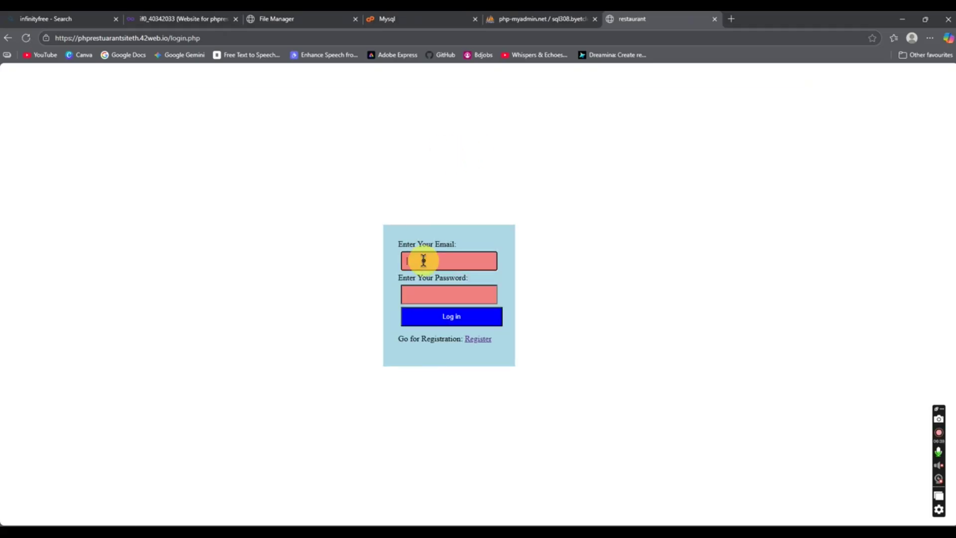
Step: Log in with the user's e-mail and password, declining to save the password
{"action": "left_click", "coordinate": [423, 260]}
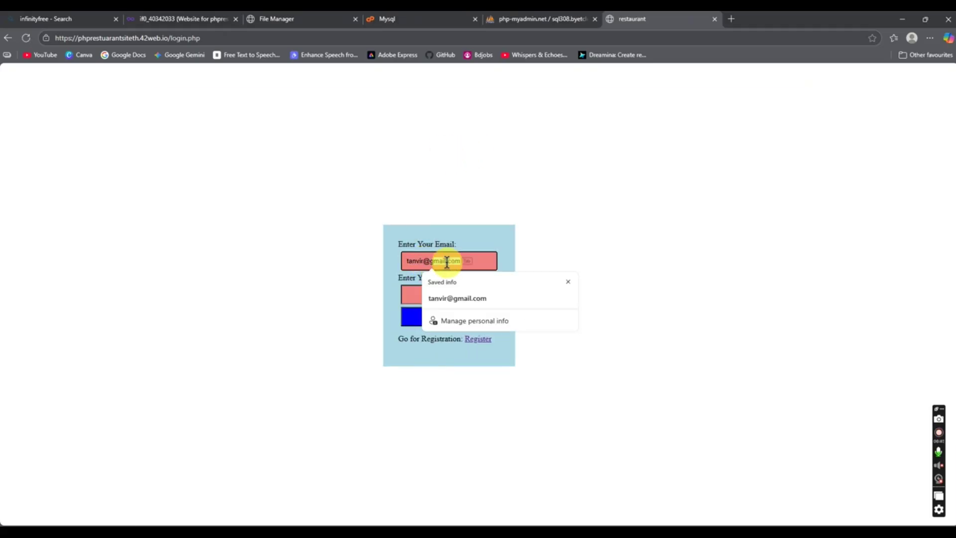
{"action": "key", "text": "Tab"}
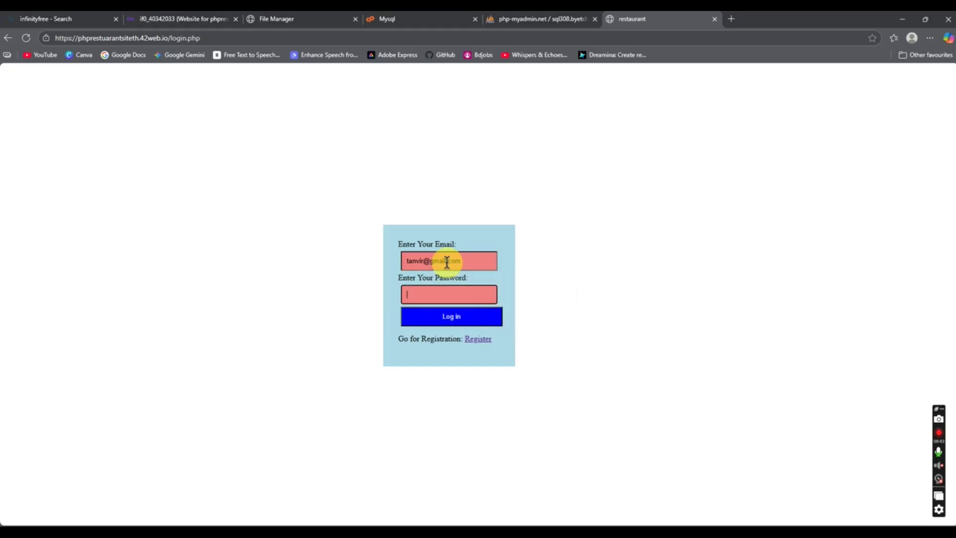
{"action": "type", "text": "123"}
{"action": "left_click", "coordinate": [479, 325]}
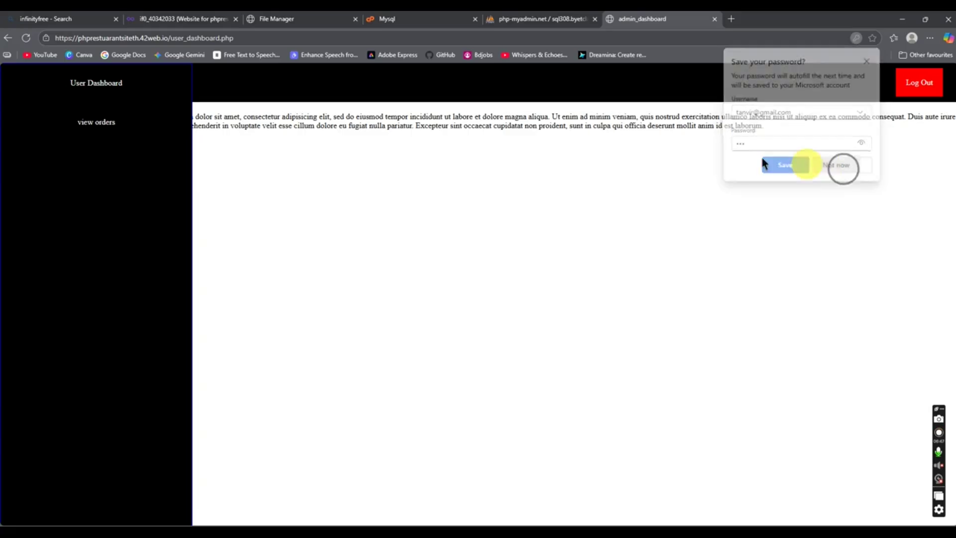
{"action": "left_click", "coordinate": [841, 166]}
Step: View the user's pending orders, log out, and check phpMyAdmin's users table
{"action": "left_click", "coordinate": [89, 125]}
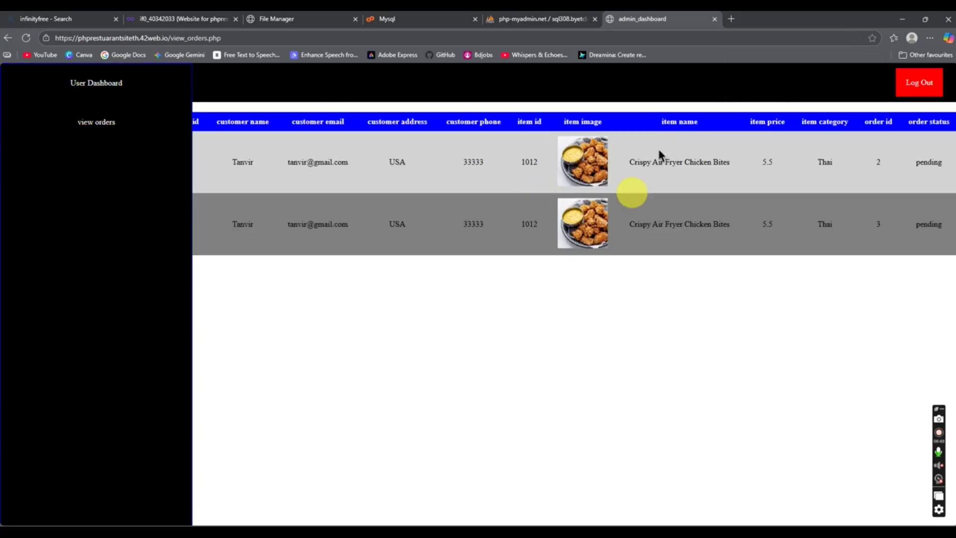
{"action": "left_click", "coordinate": [921, 82]}
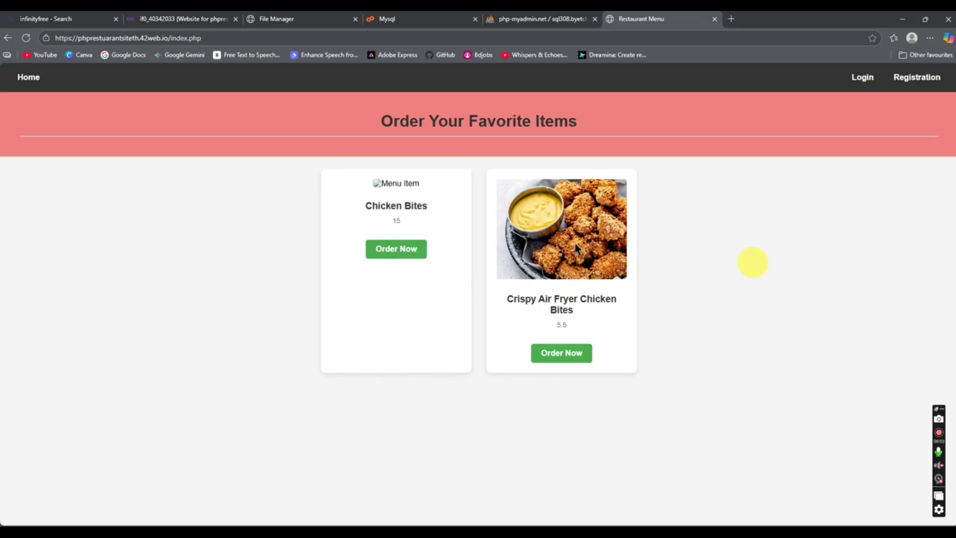
{"action": "left_click", "coordinate": [570, 19]}
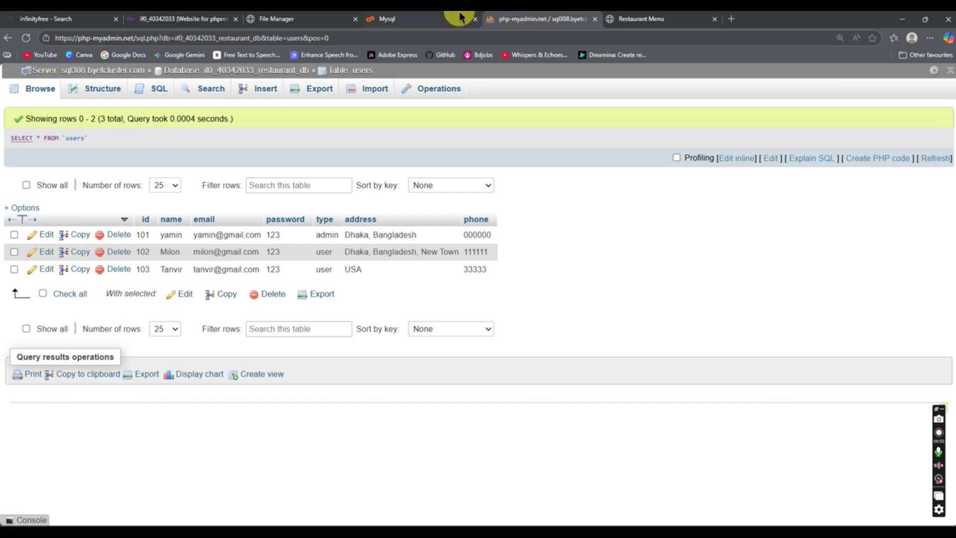
{"action": "left_click", "coordinate": [461, 18]}
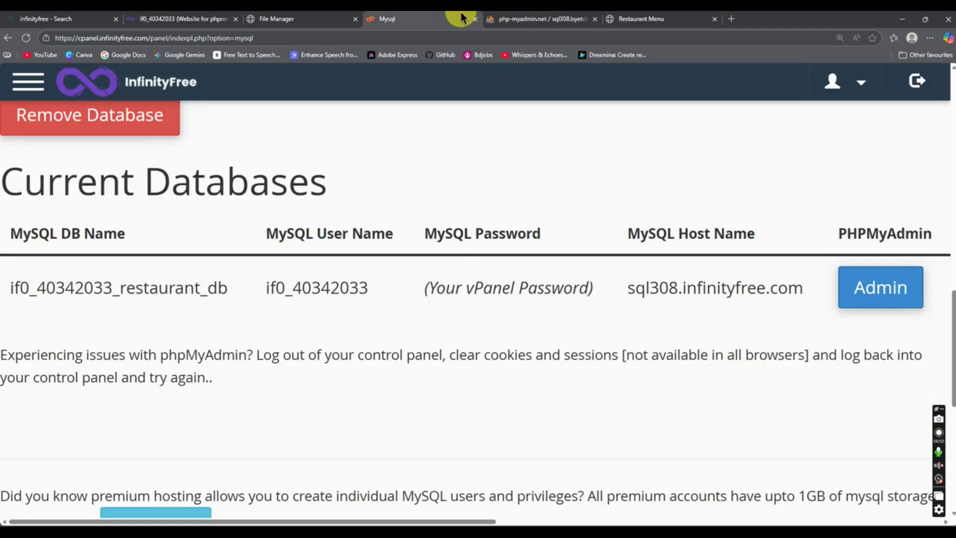